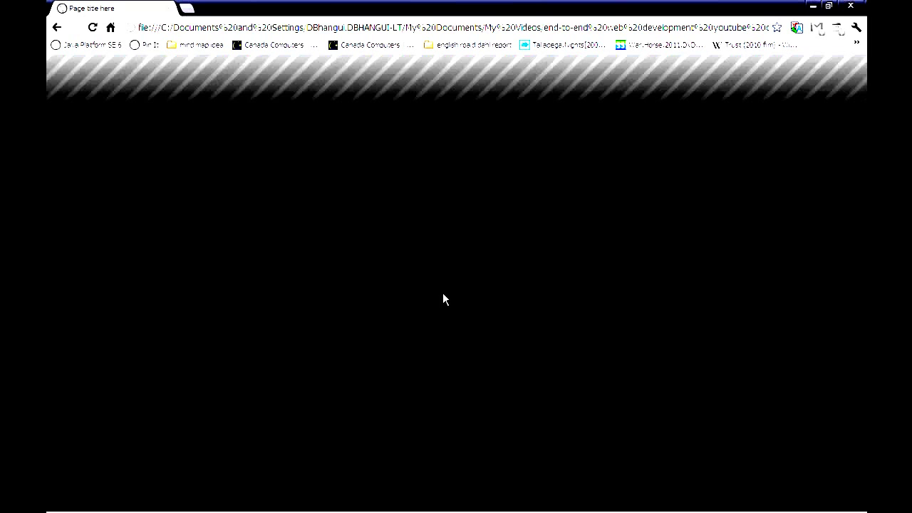
# - View the striped gradient background page in the browser and return to the design file in Photoshop
pyautogui.moveTo(192, 509)
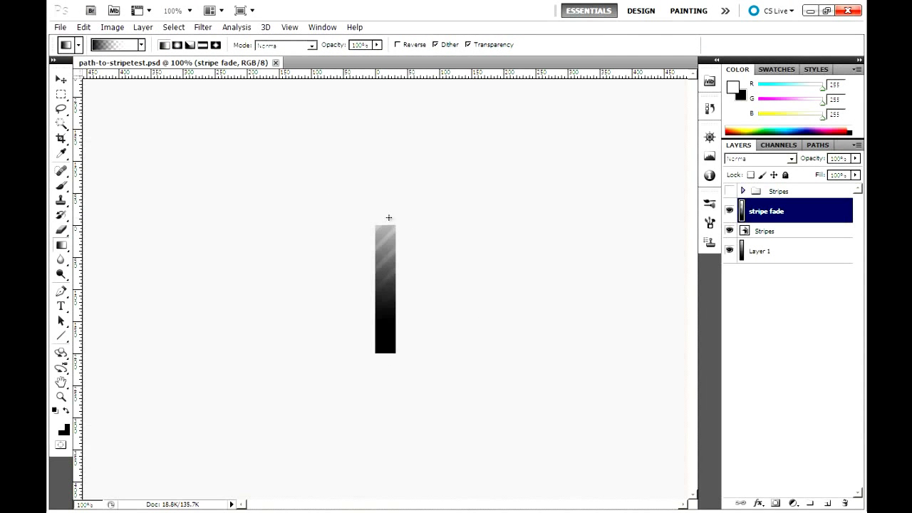
pyautogui.hotkey('alt', 'Tab')
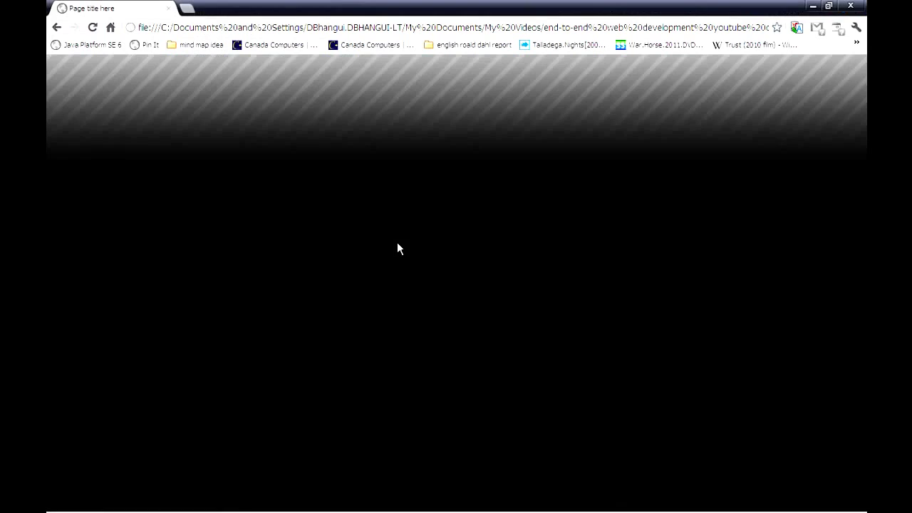
pyautogui.hotkey('alt', 'Tab')
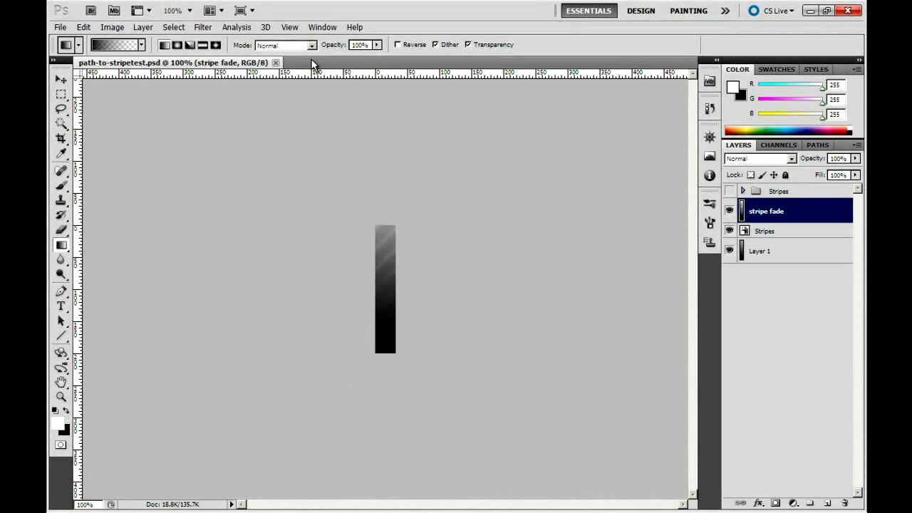
# - Create a new 32 x 200 pixel RGB document at 72 pixels/inch with white background, and close path-to-stripetest.psd
pyautogui.rightClick(218, 35)
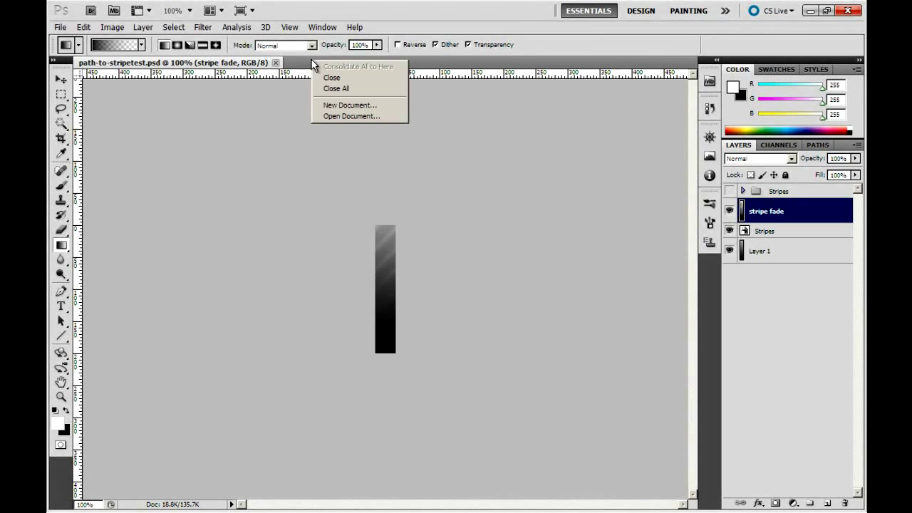
pyautogui.click(344, 106)
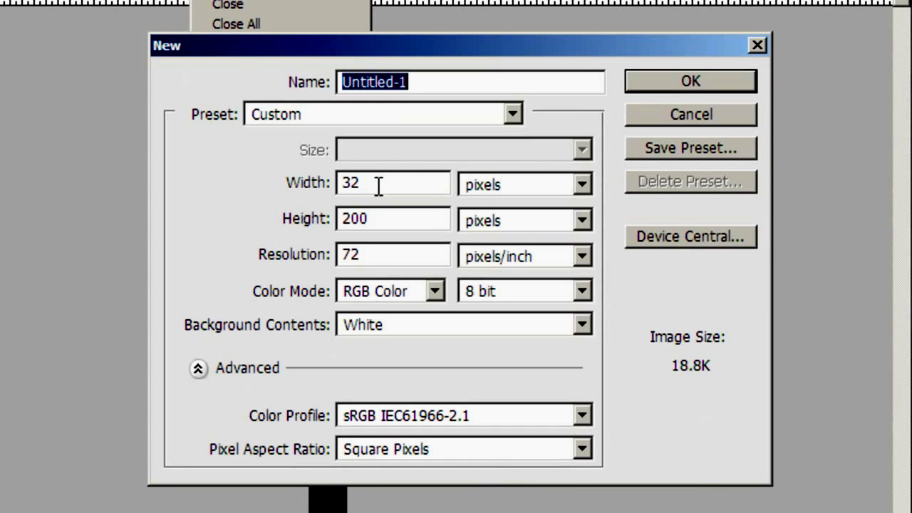
pyautogui.click(378, 184)
pyautogui.click(398, 218)
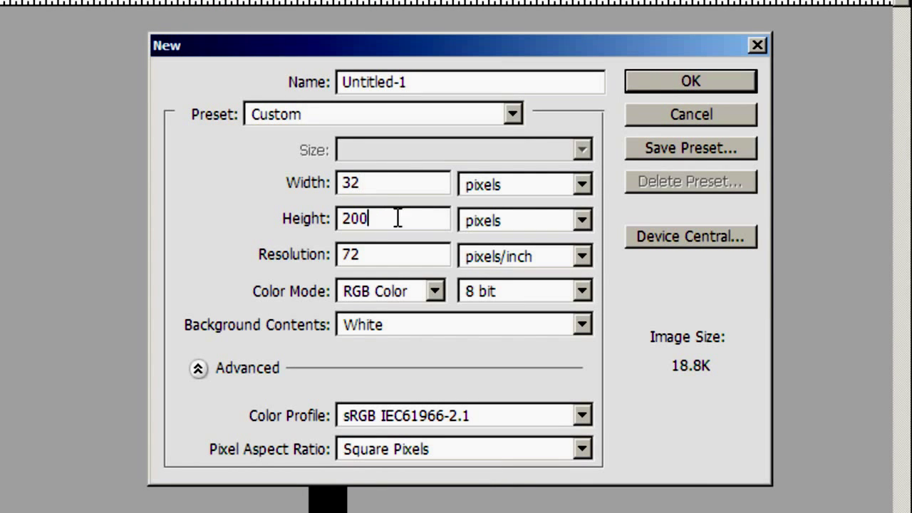
pyautogui.click(657, 88)
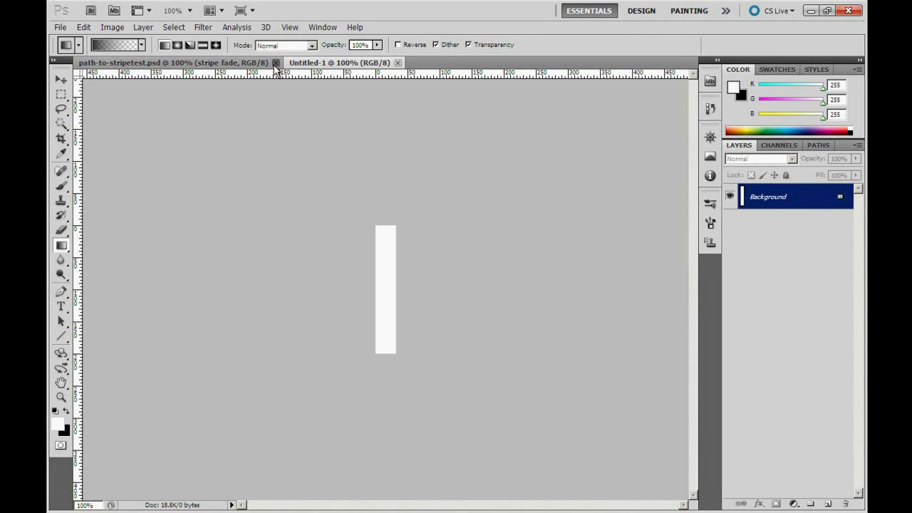
pyautogui.click(276, 63)
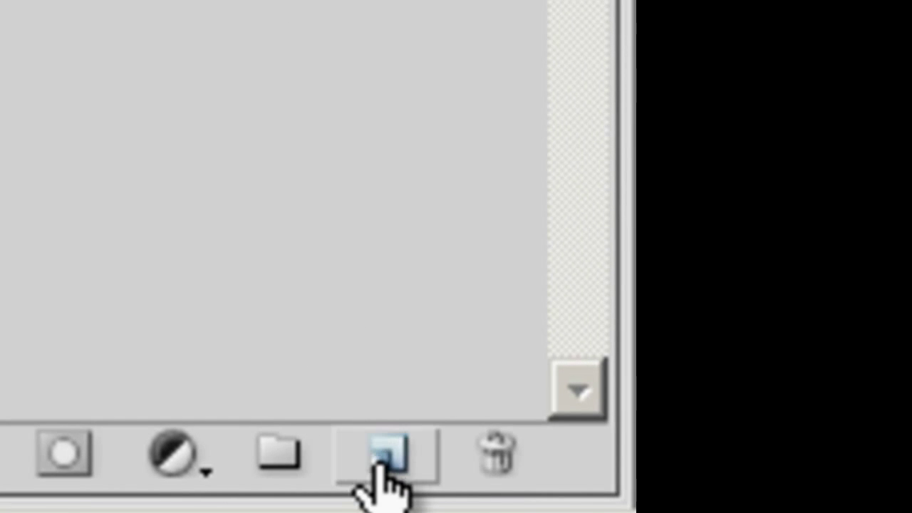
# - Add a new empty layer, and fill the Background layer with black (000000)
pyautogui.click(381, 463)
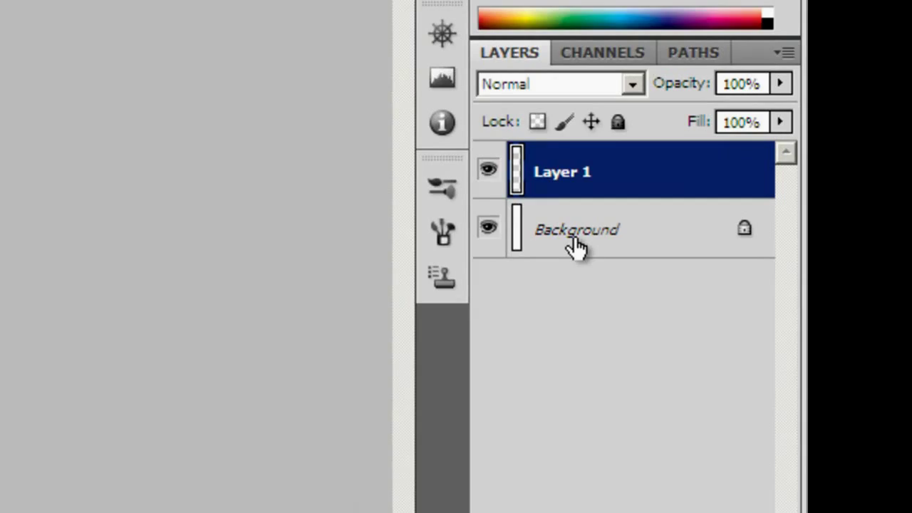
pyautogui.click(768, 221)
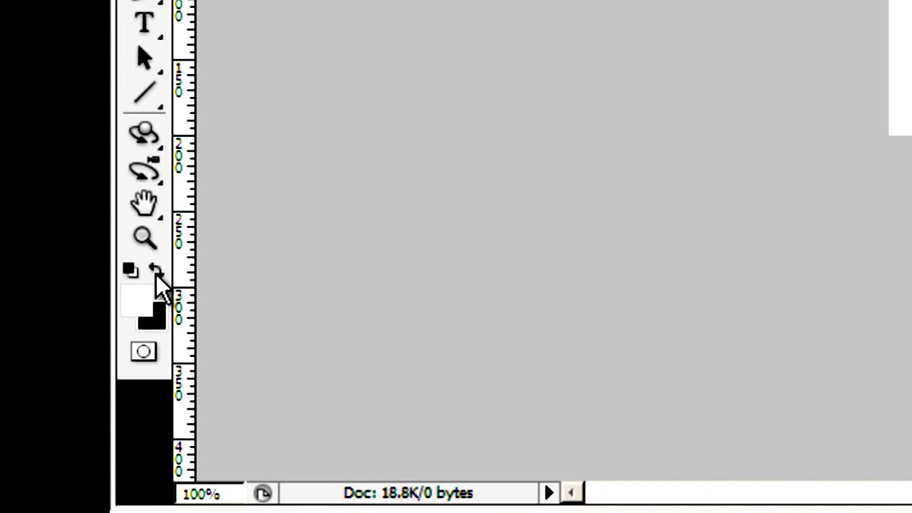
pyautogui.click(156, 271)
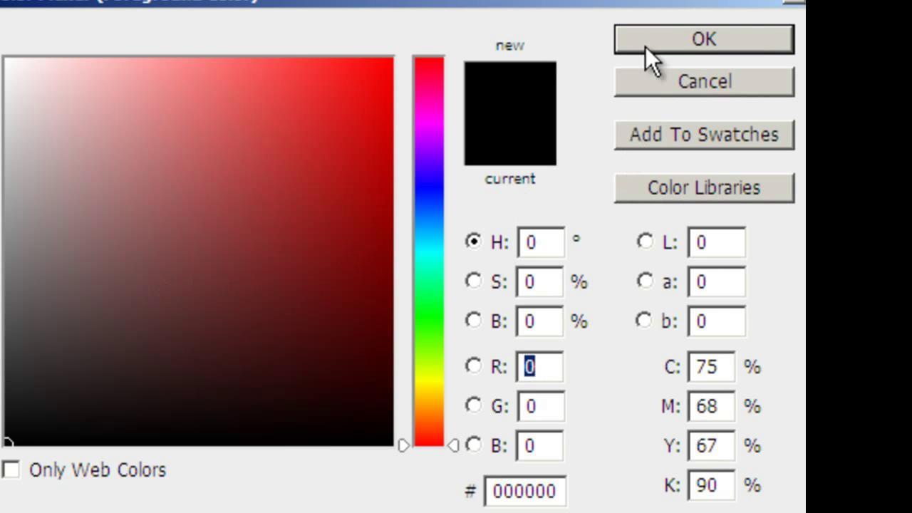
pyautogui.click(657, 46)
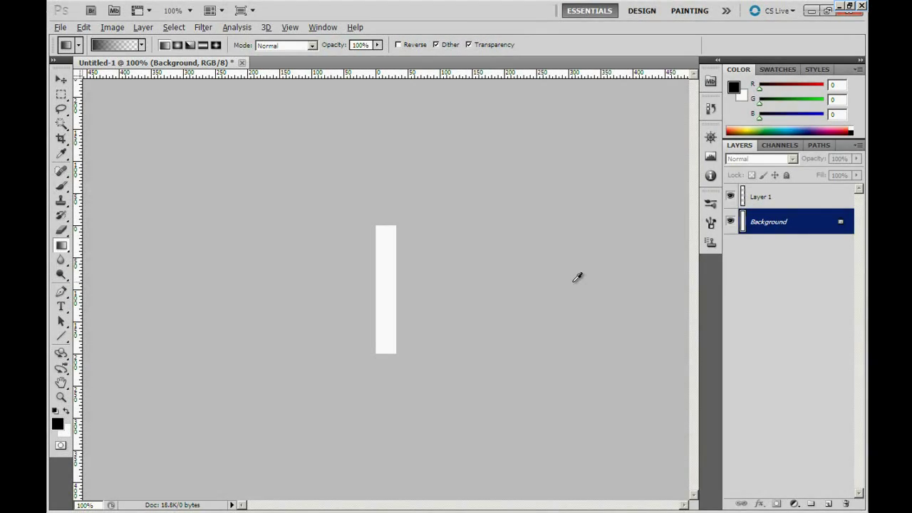
pyautogui.hotkey('alt', 'BackSpace')
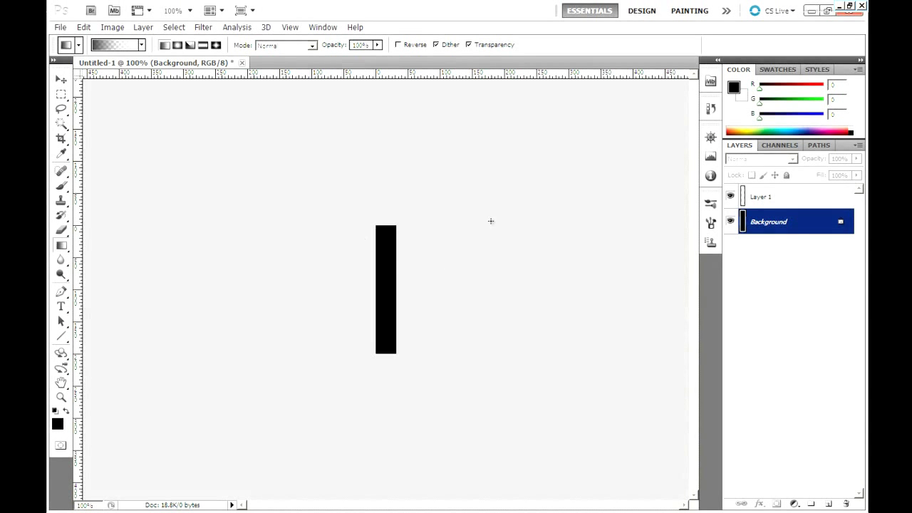
# - With Layer 1 active, draw a 7 px diagonal line across the canvas's top-left corner using the Line tool
pyautogui.click(772, 203)
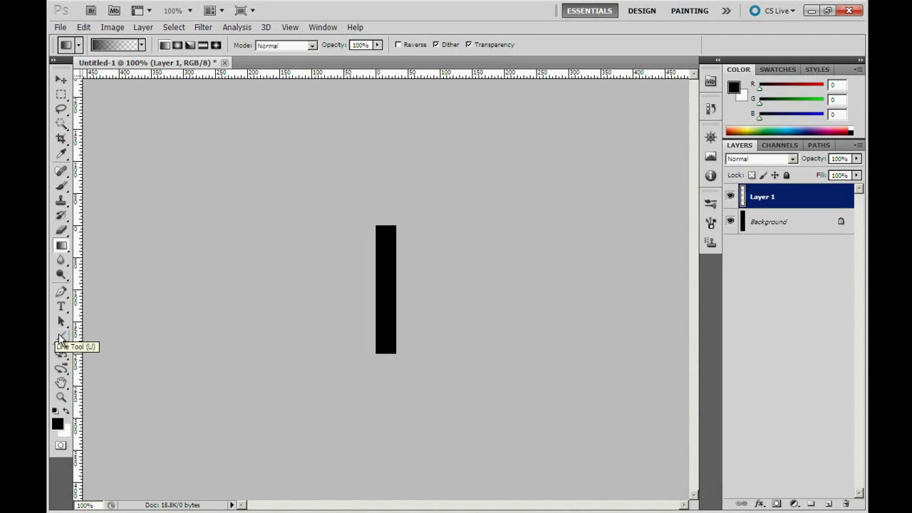
pyautogui.click(60, 337)
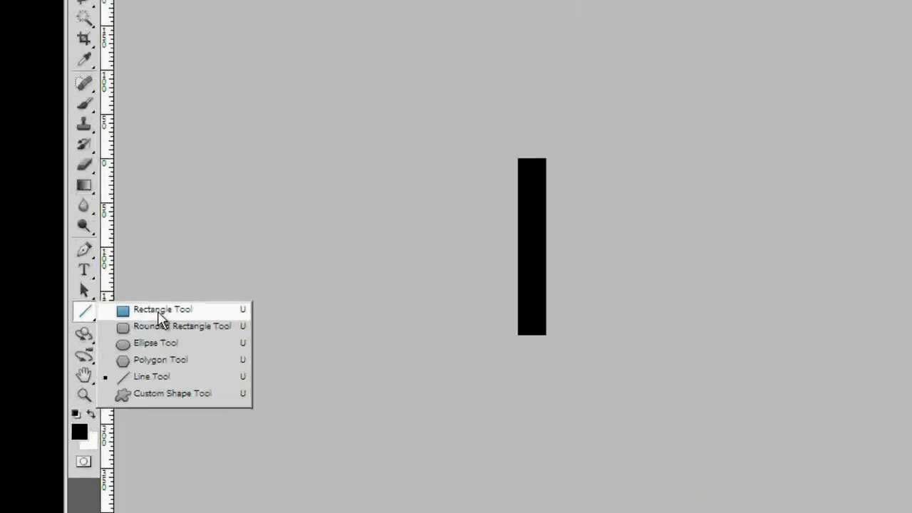
pyautogui.click(160, 314)
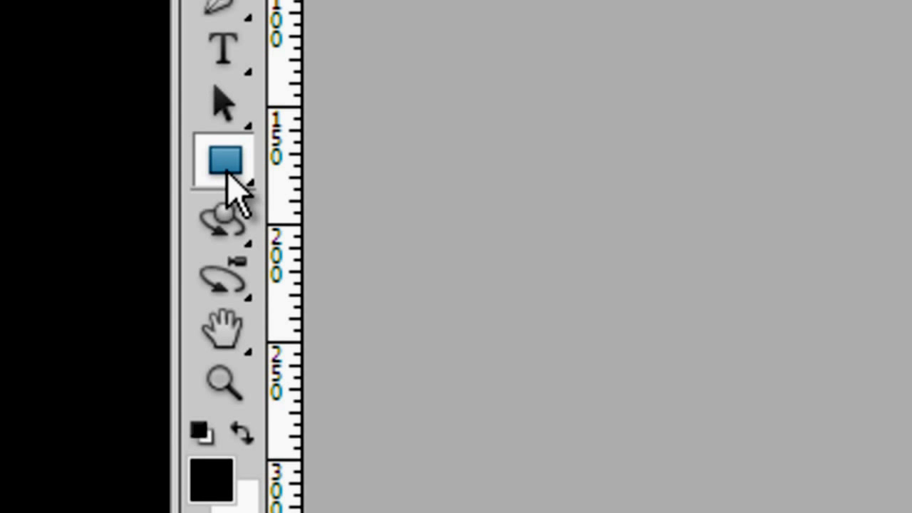
pyautogui.click(228, 175)
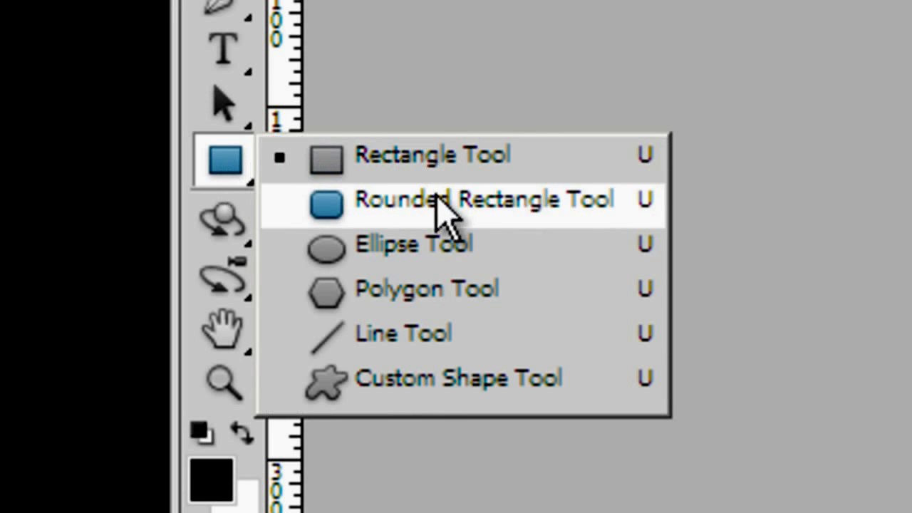
pyautogui.click(458, 334)
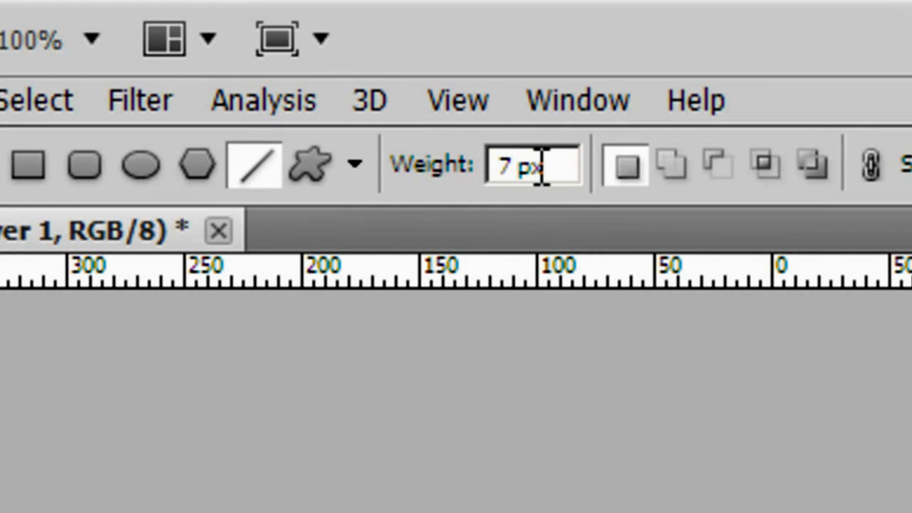
pyautogui.moveTo(540, 167); pyautogui.dragTo(375, 159)
pyautogui.write('7')
pyautogui.press('Return')
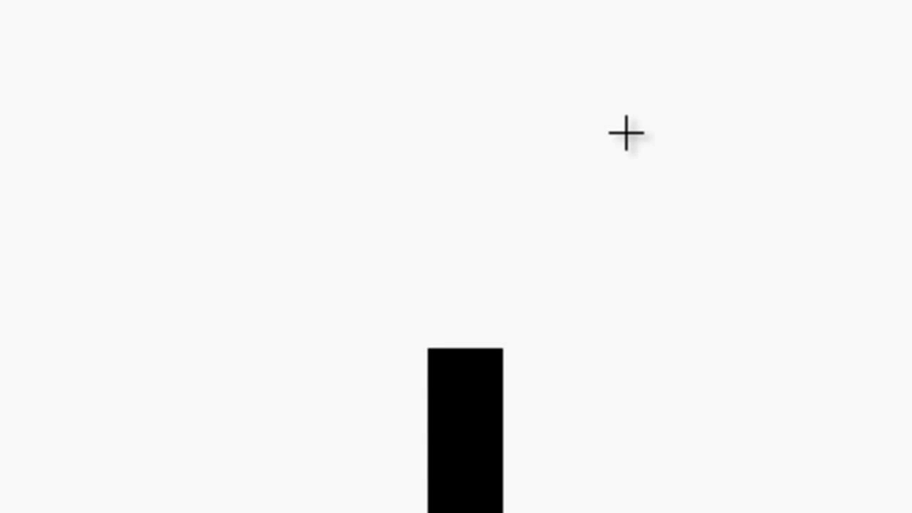
pyautogui.moveTo(658, 161); pyautogui.dragTo(308, 512)
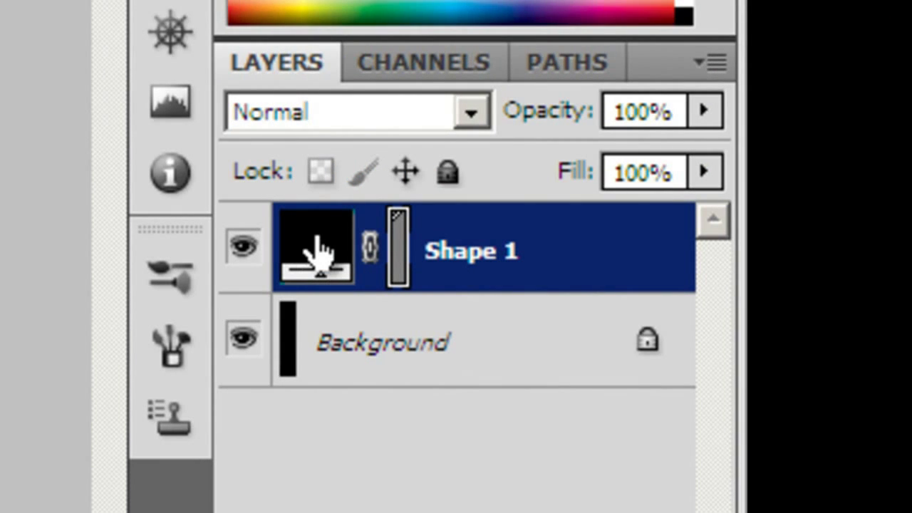
# - Try to recolour the diagonal line shape to white by picking the lightest shade in its fill colour
pyautogui.doubleClick(321, 245)
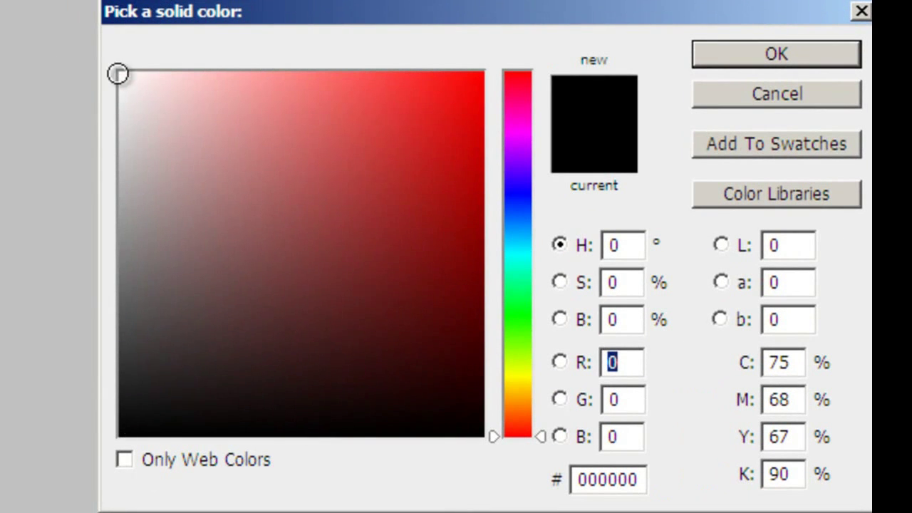
pyautogui.click(150, 83)
pyautogui.moveTo(144, 89)
pyautogui.mouseDown()
pyautogui.moveTo(122, 57)
pyautogui.moveTo(85, 41)
pyautogui.mouseUp()
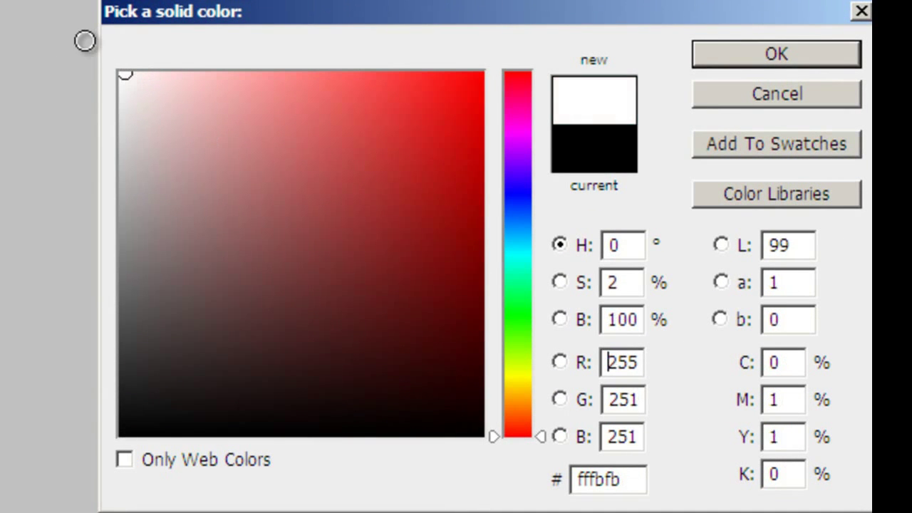
pyautogui.click(728, 55)
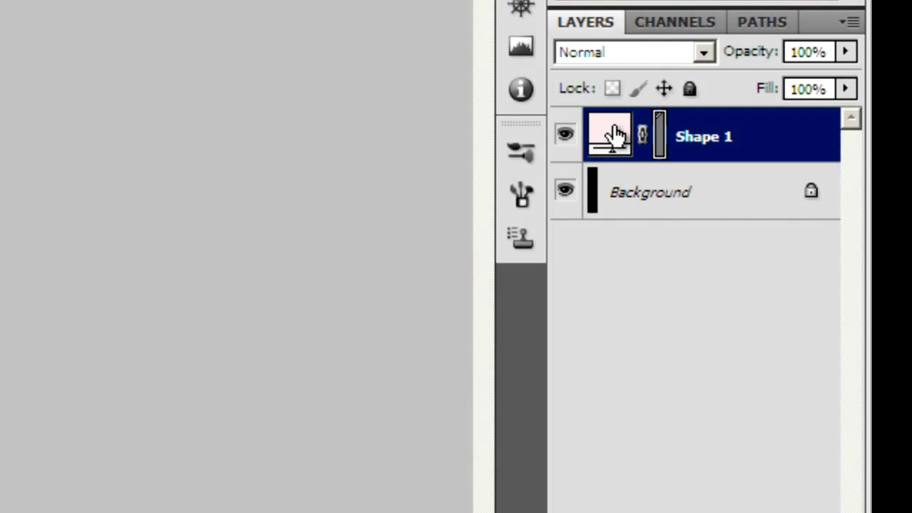
# - Set the diagonal line's fill colour to ffffff, and swap the foreground and background colours so white is in front
pyautogui.doubleClick(608, 128)
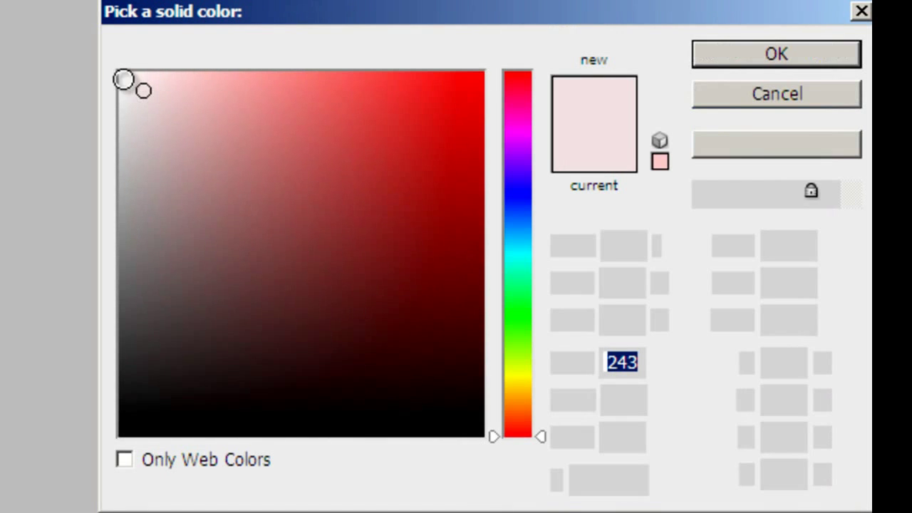
pyautogui.click(148, 106)
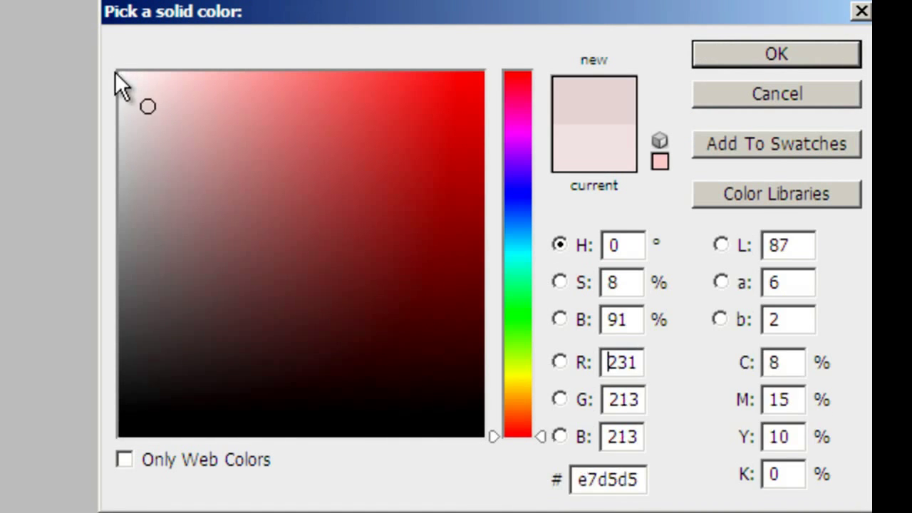
pyautogui.doubleClick(635, 480)
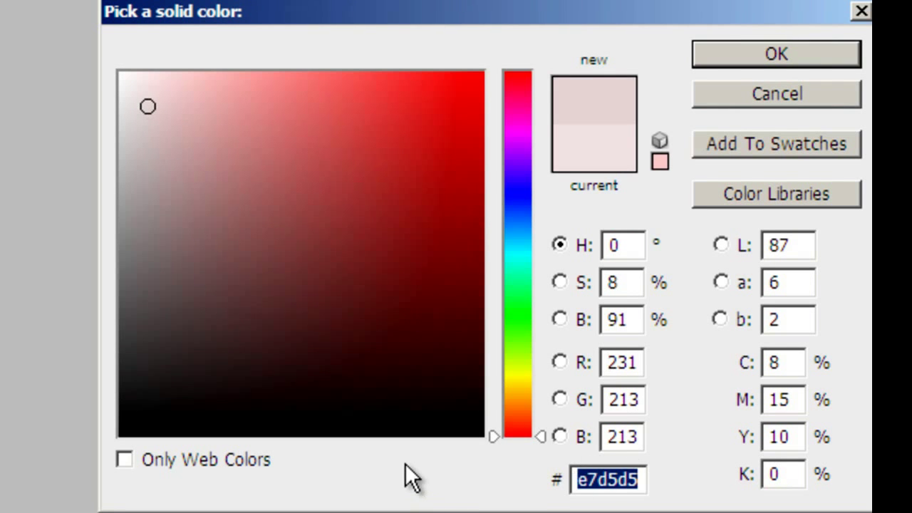
pyautogui.write('ffffff')
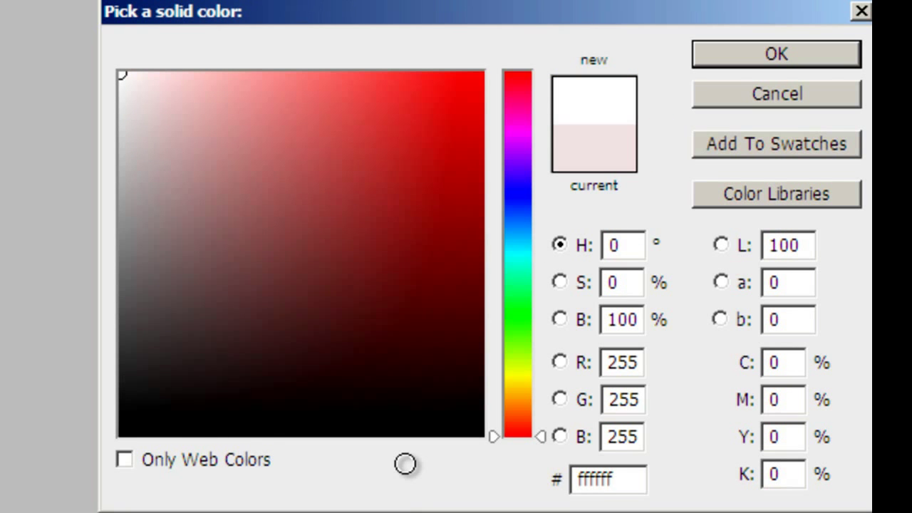
pyautogui.press('BackSpace')
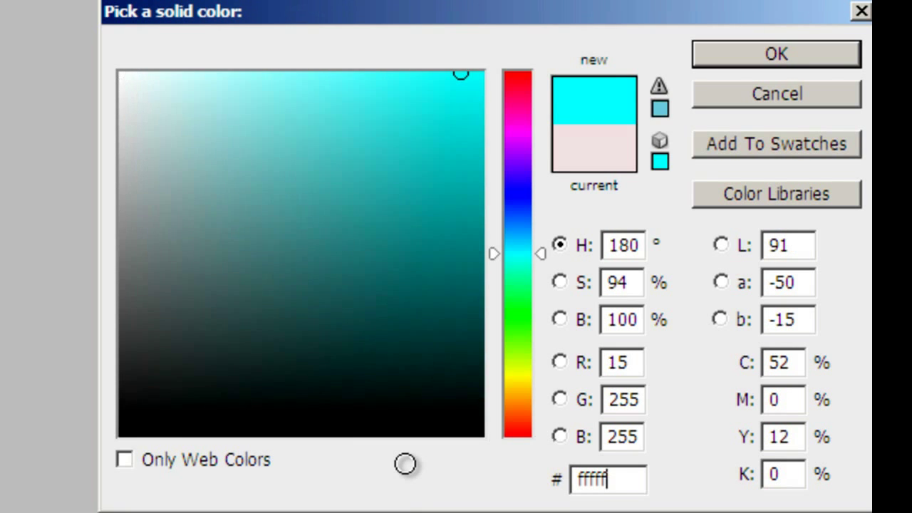
pyautogui.write('f')
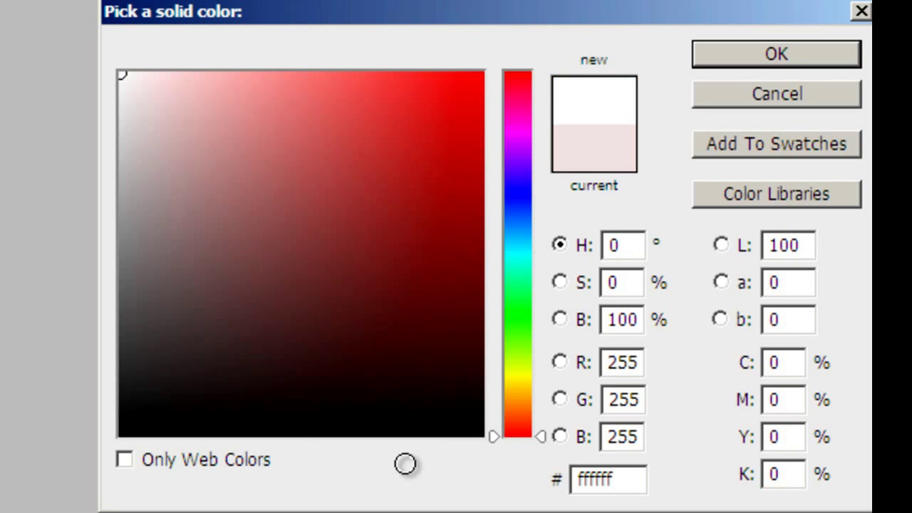
pyautogui.click(738, 57)
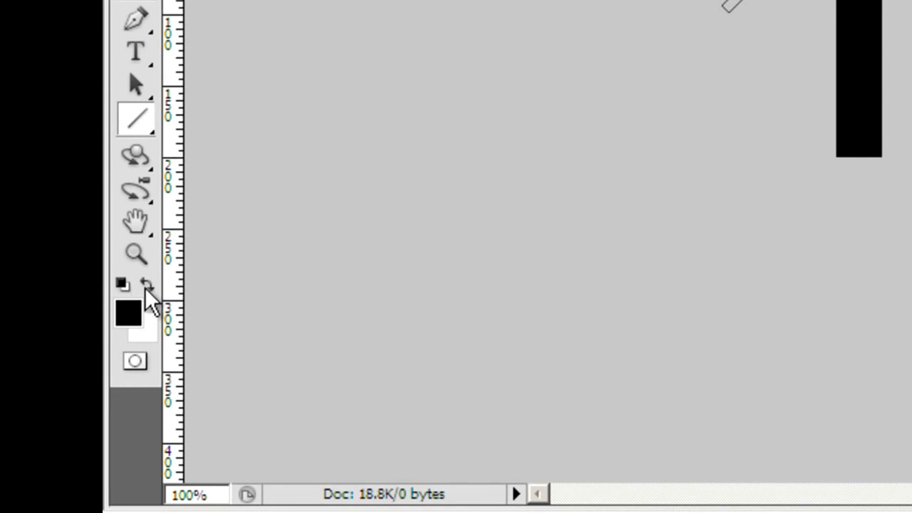
pyautogui.click(152, 282)
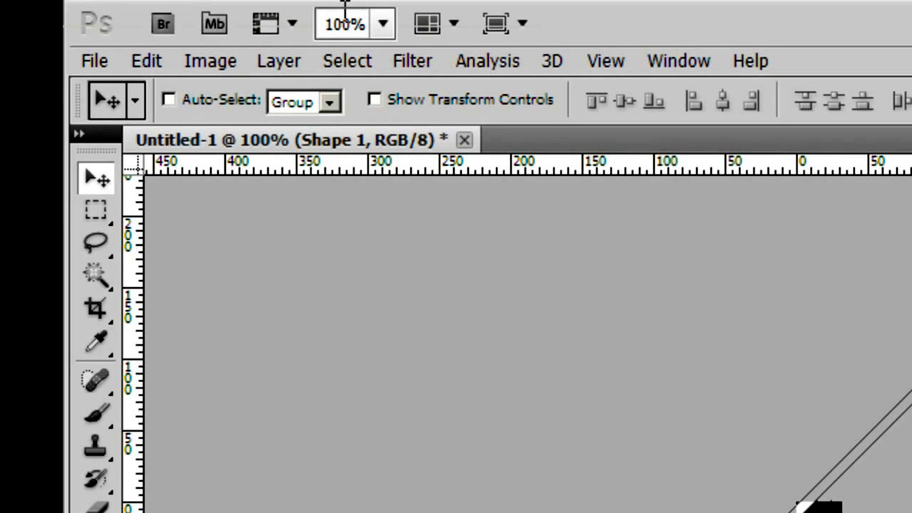
# - At 500% zoom, nudge the white diagonal line 2 px left so it fills the canvas's top-left corner
pyautogui.click(345, 11)
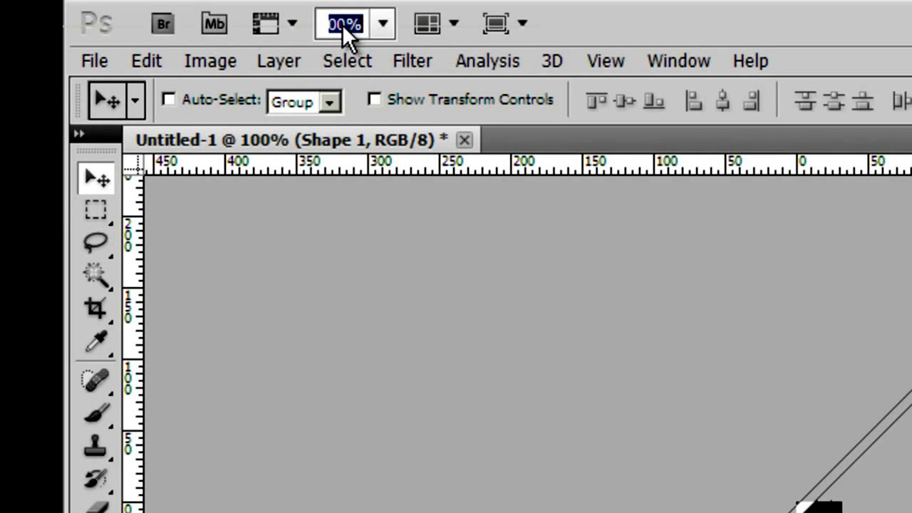
pyautogui.write('500')
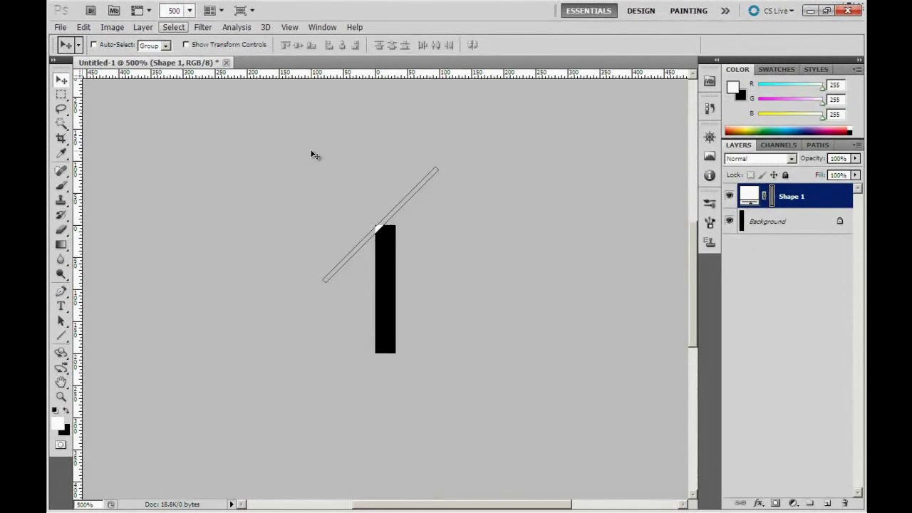
pyautogui.press('Return')
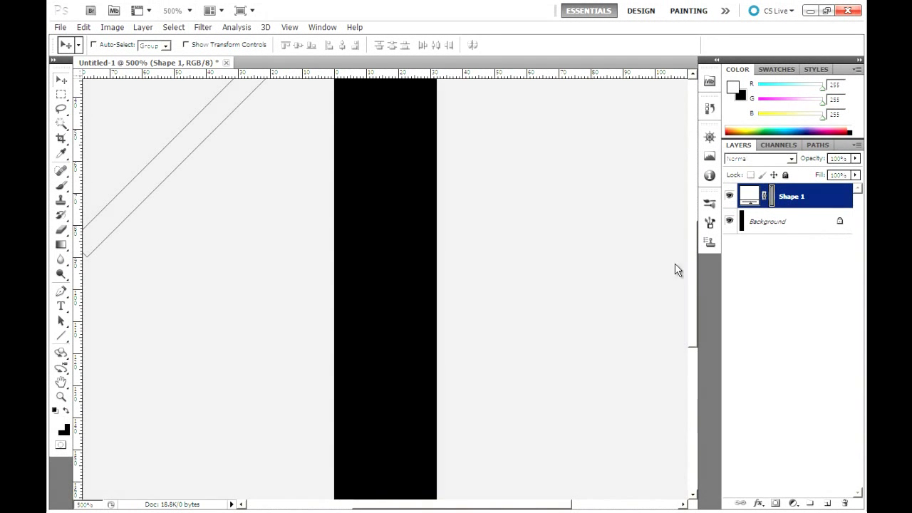
pyautogui.moveTo(691, 271); pyautogui.dragTo(692, 183)
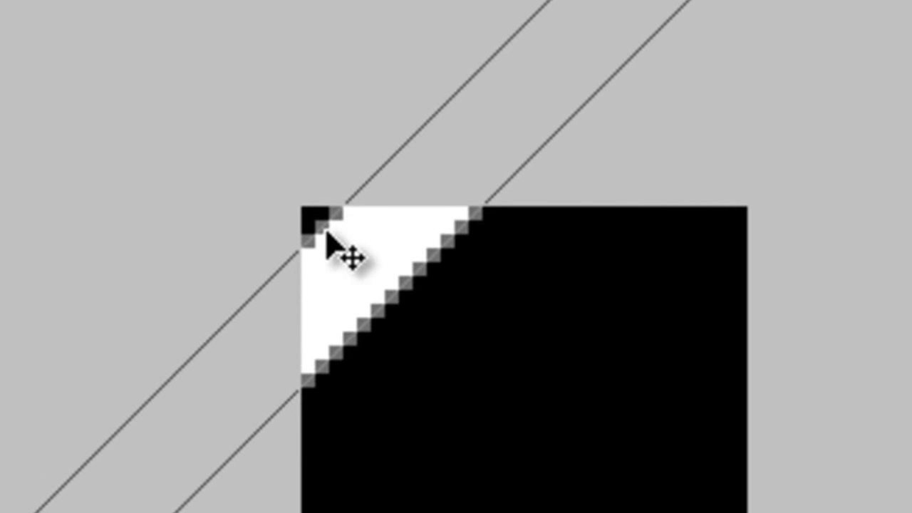
pyautogui.press('Left')
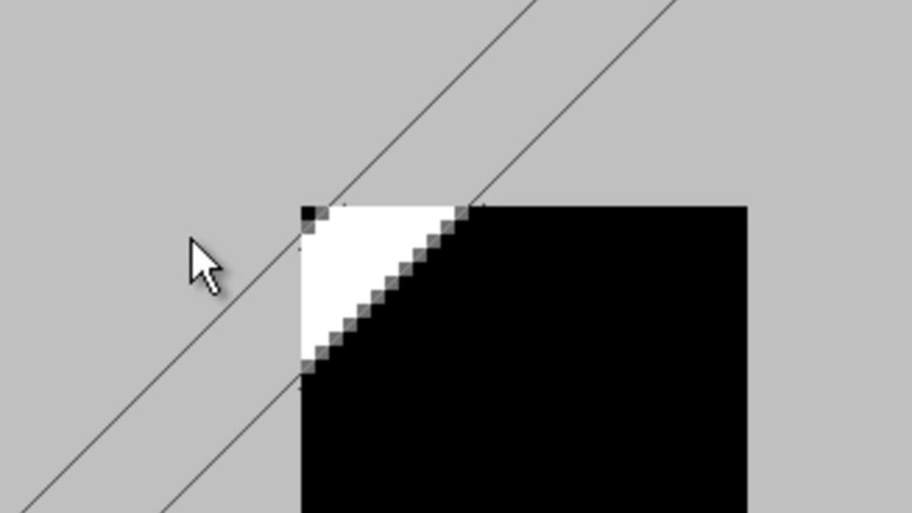
pyautogui.press('Left')
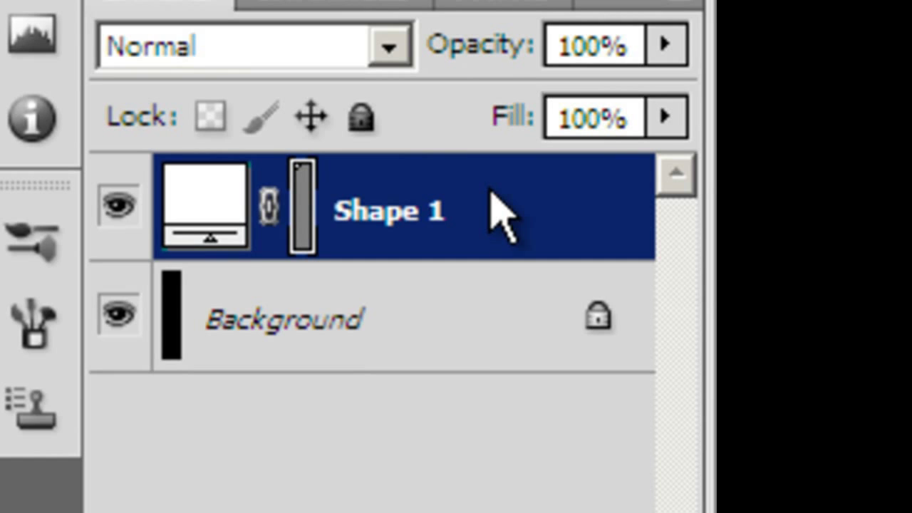
# - Duplicate the Shape 1 layer and place the copy as a second stripe below it, its upper edge meeting the canvas's top-right corner
pyautogui.rightClick(497, 212)
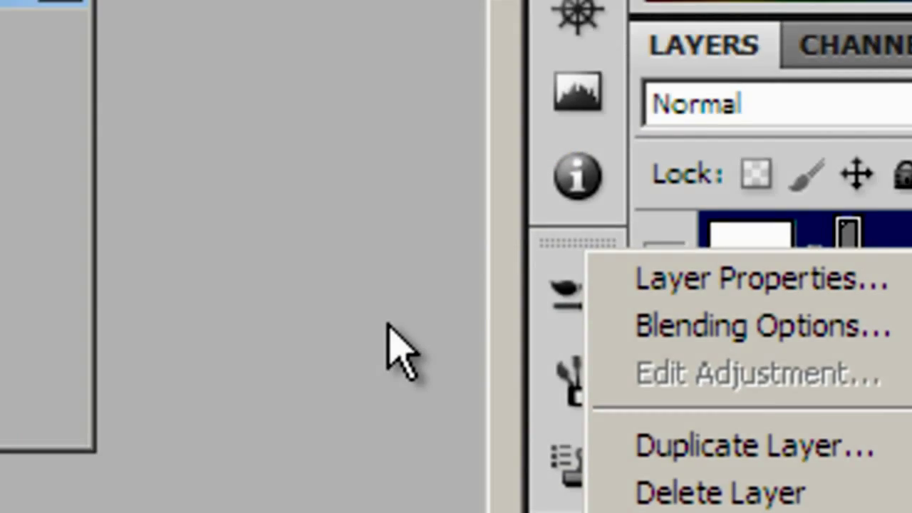
pyautogui.click(277, 392)
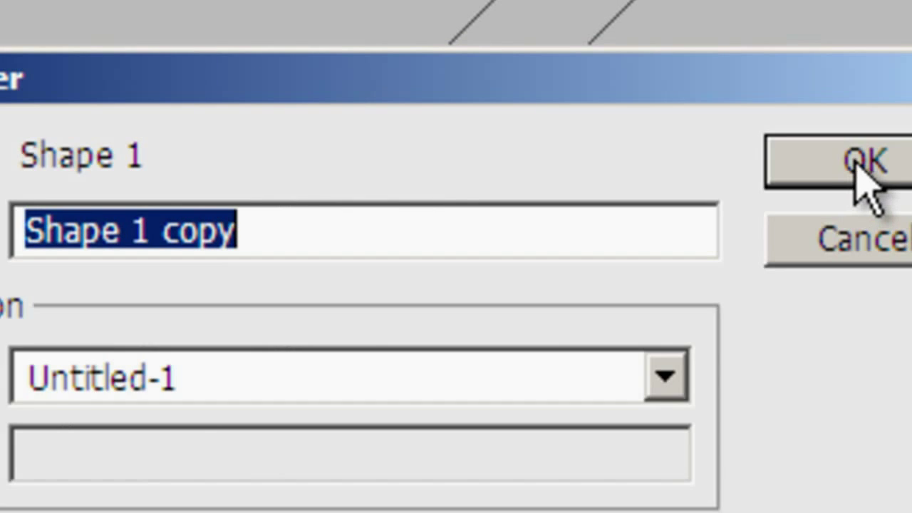
pyautogui.click(865, 193)
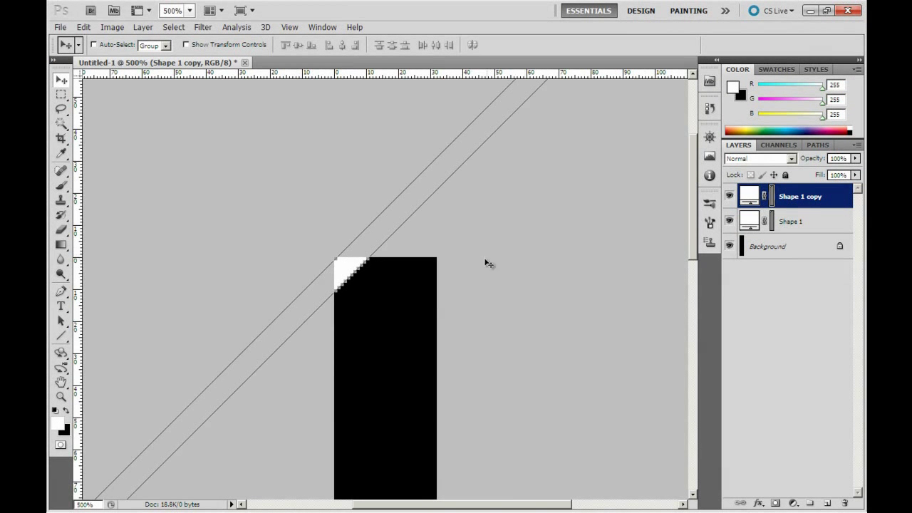
pyautogui.moveTo(349, 271); pyautogui.dragTo(420, 331)
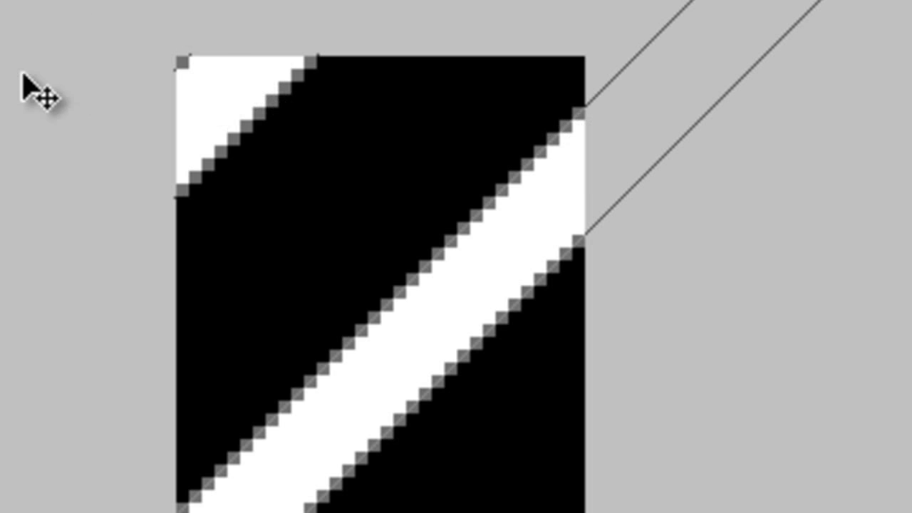
pyautogui.press('Up')
pyautogui.press('Up')
pyautogui.press('Up')
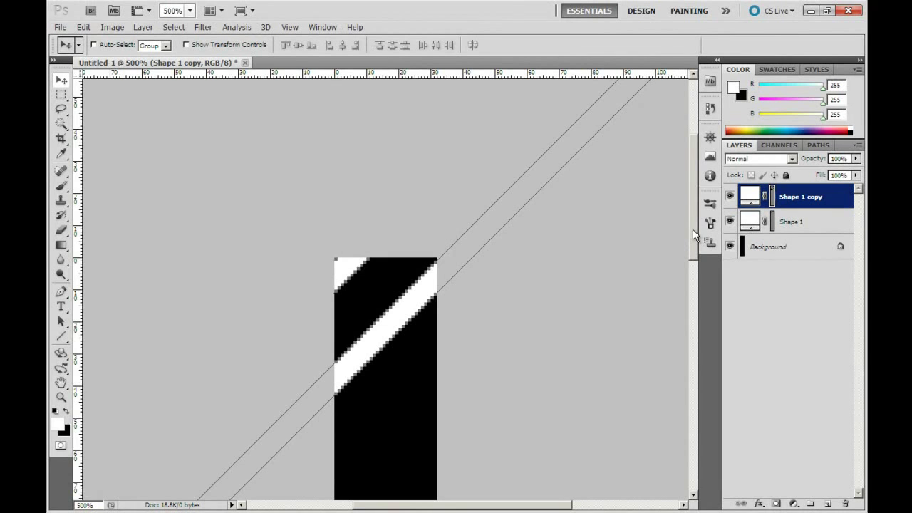
# - Duplicate both stripe layers together and move the copies straight down to continue the diagonal pattern
pyautogui.moveTo(692, 229); pyautogui.dragTo(689, 258)
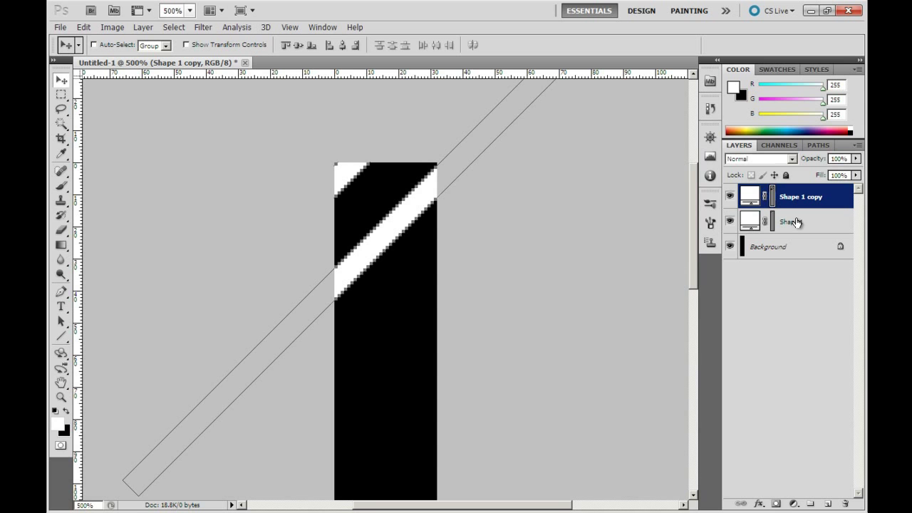
pyautogui.keyDown('shift'); pyautogui.click(796, 222); pyautogui.keyUp('shift')
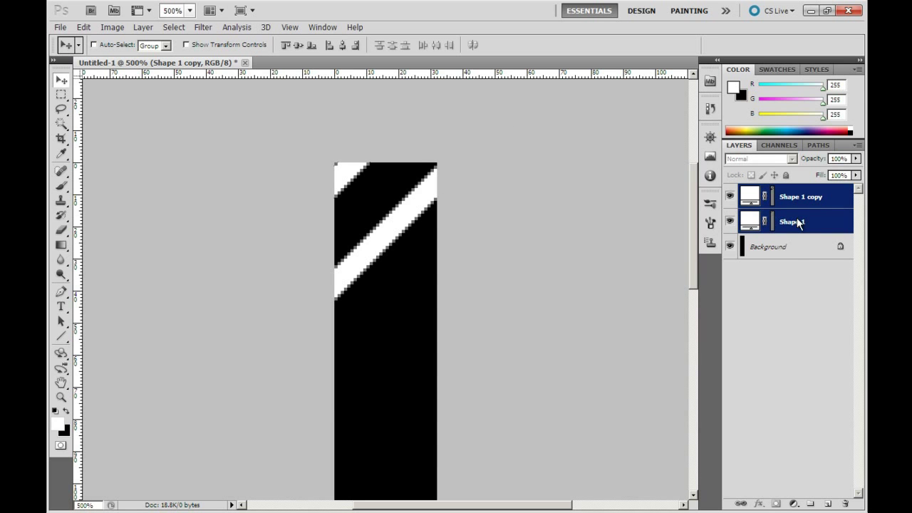
pyautogui.rightClick(798, 223)
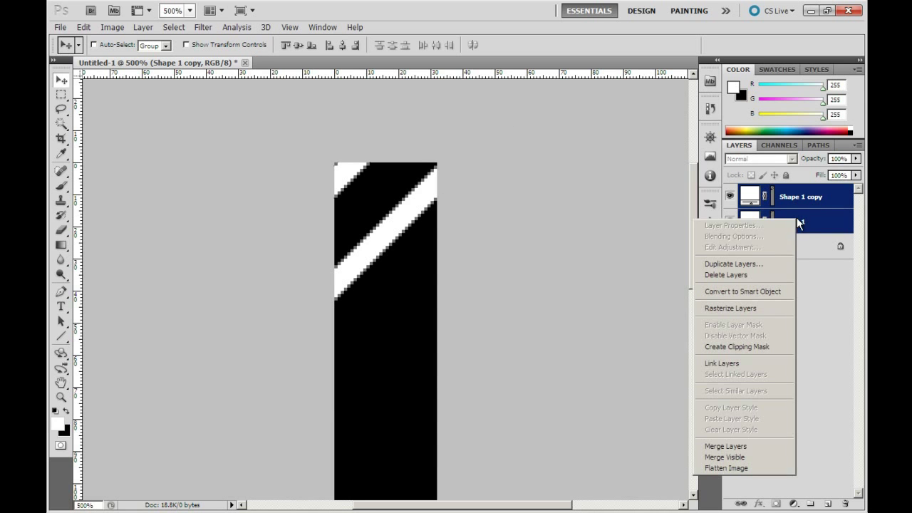
pyautogui.click(731, 264)
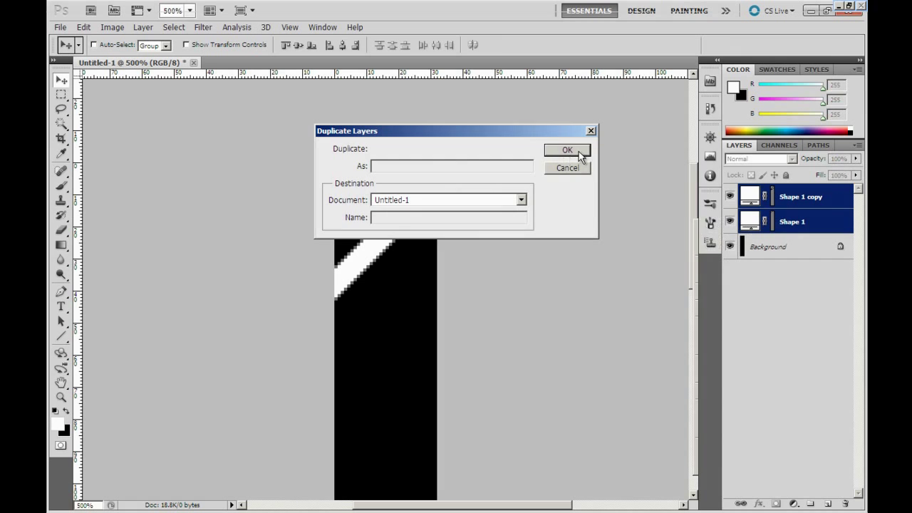
pyautogui.click(579, 153)
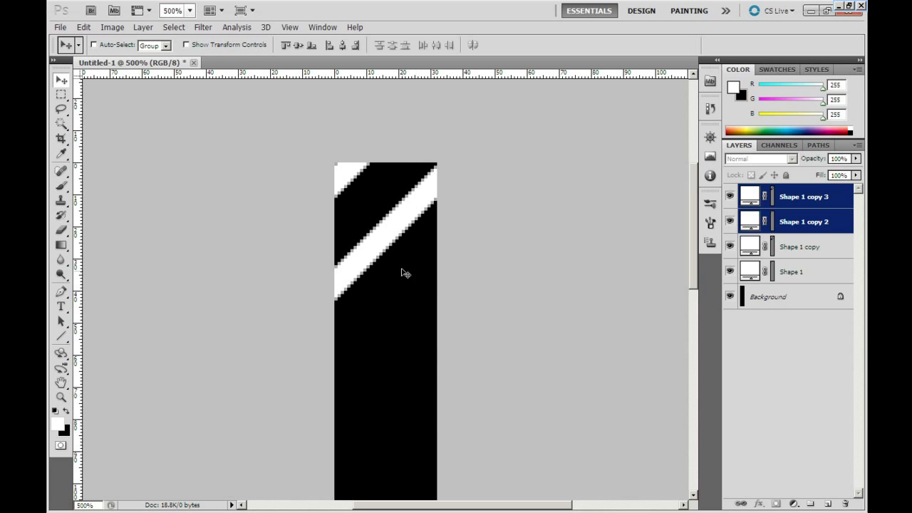
pyautogui.moveTo(392, 284); pyautogui.dragTo(420, 419)
pyautogui.press('Down')
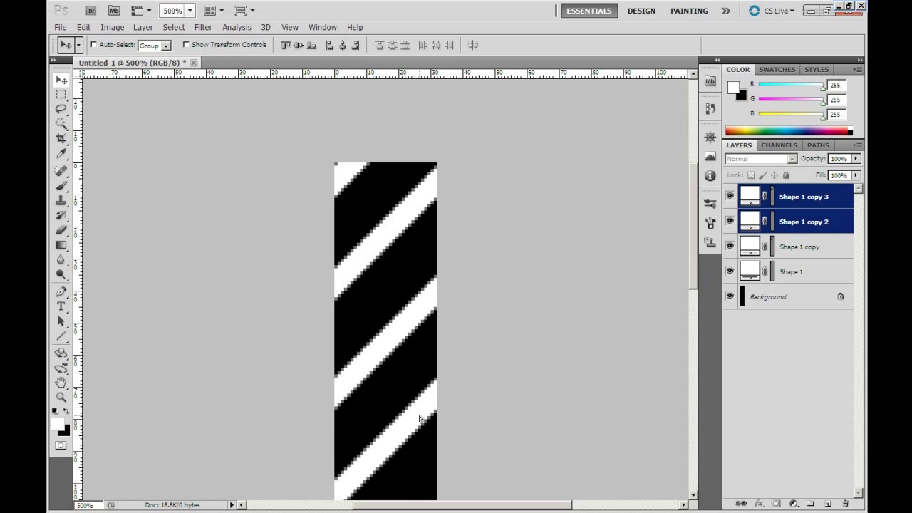
pyautogui.press('Up')
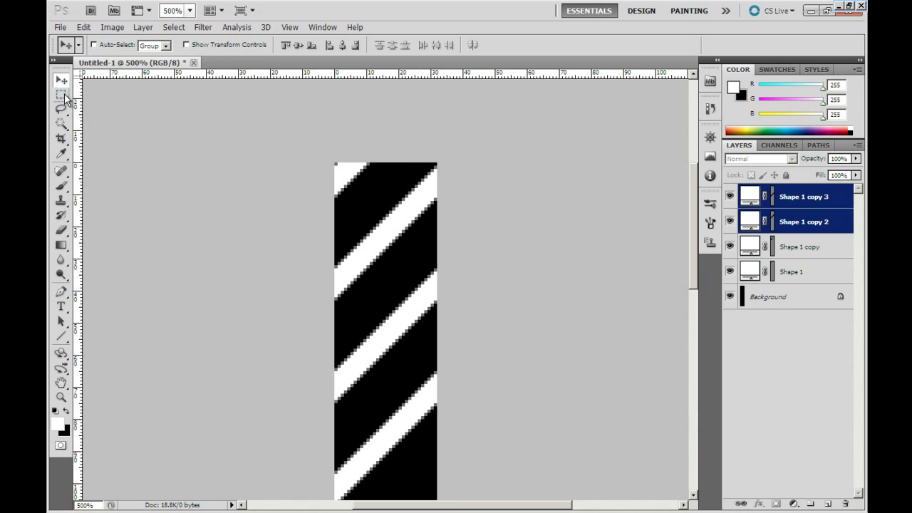
# - Measure the height of the black gap between the second and third stripes along the canvas's left edge, using a 1 px wide rectangular selection
pyautogui.click(61, 97)
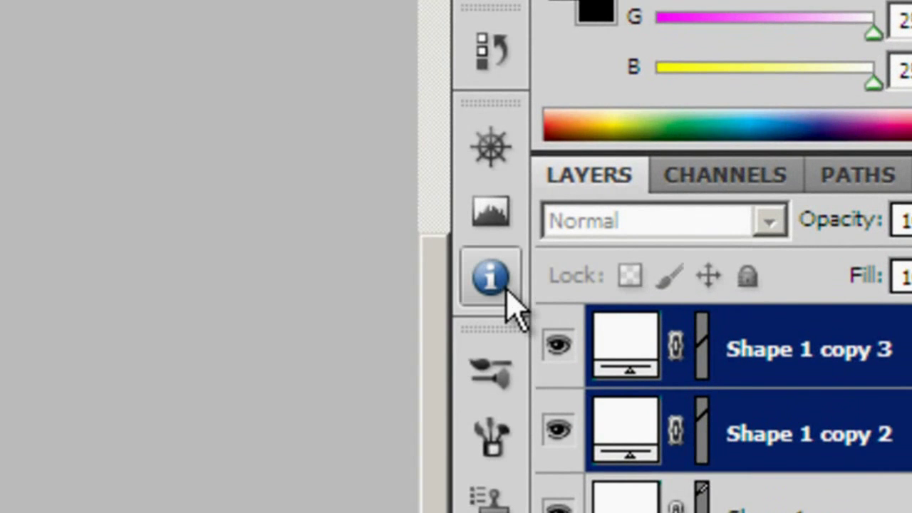
pyautogui.click(498, 281)
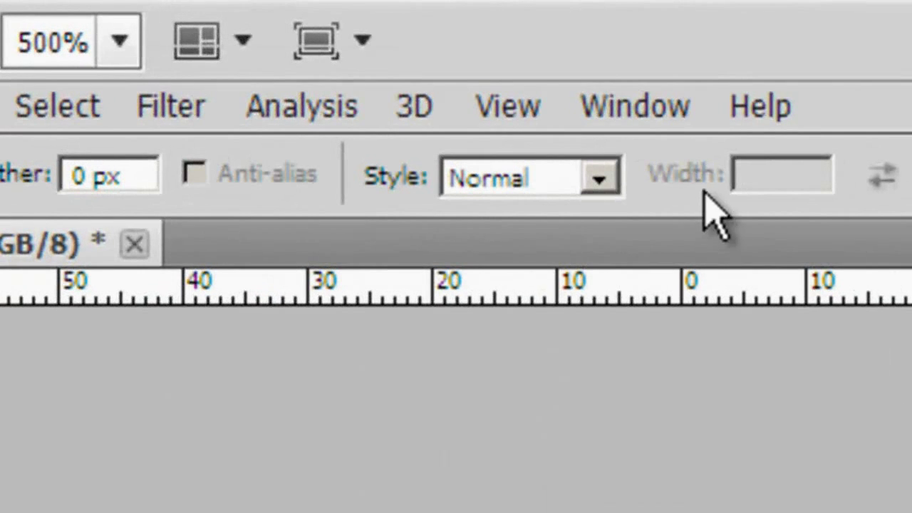
pyautogui.click(636, 110)
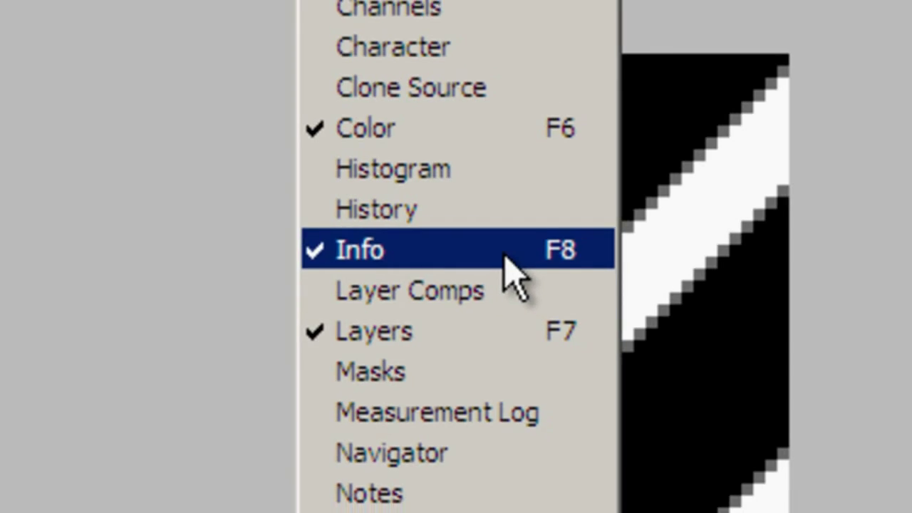
pyautogui.click(504, 258)
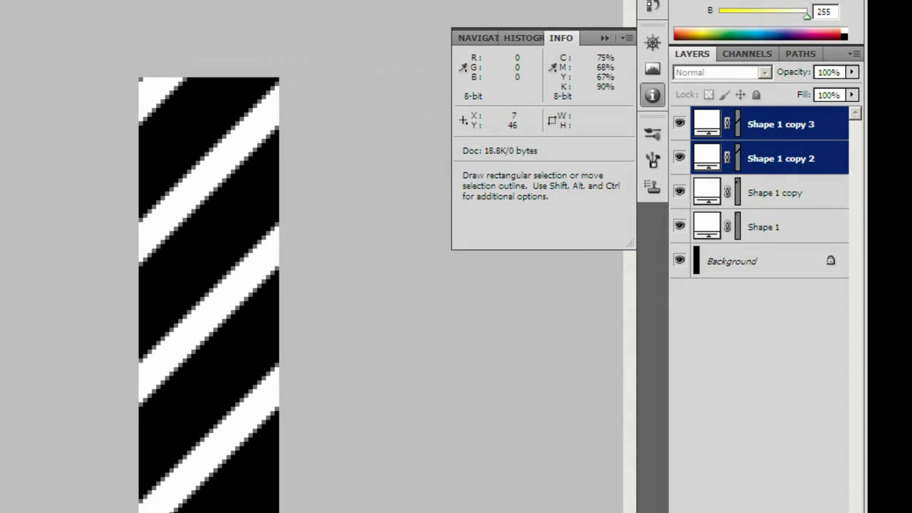
pyautogui.hotkey('ctrl', '+')
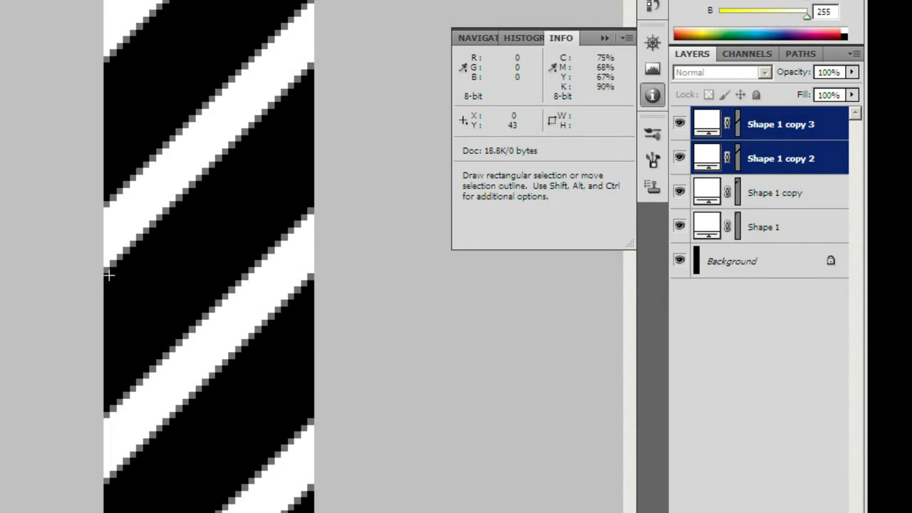
pyautogui.moveTo(106, 277); pyautogui.dragTo(106, 406)
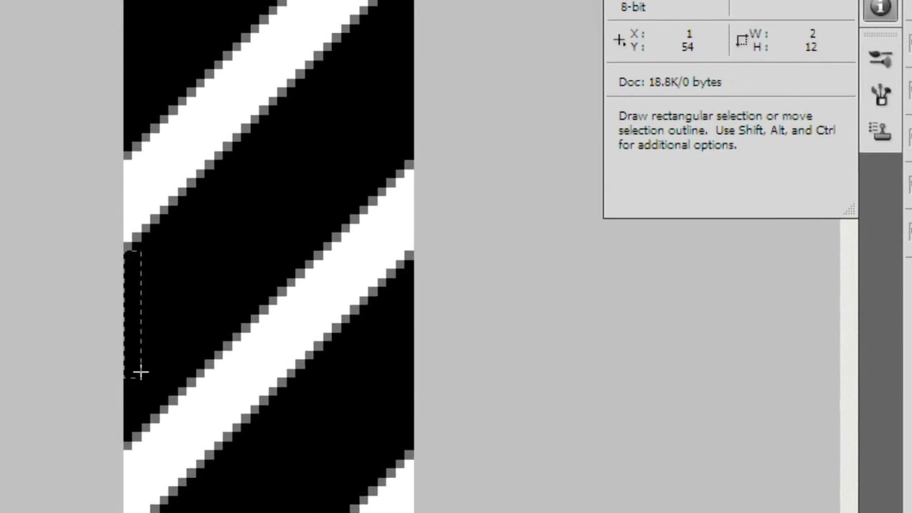
pyautogui.moveTo(128, 436); pyautogui.dragTo(129, 440)
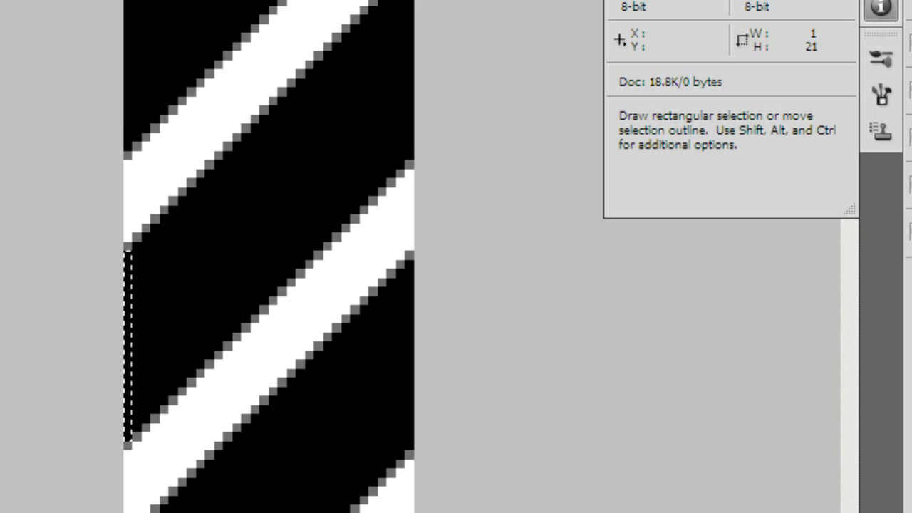
pyautogui.hotkey('ctrl', 'd')
# - Nudge the two copied stripes up 1 px, and measure the black gap above them again with a rectangular selection
pyautogui.press('v')
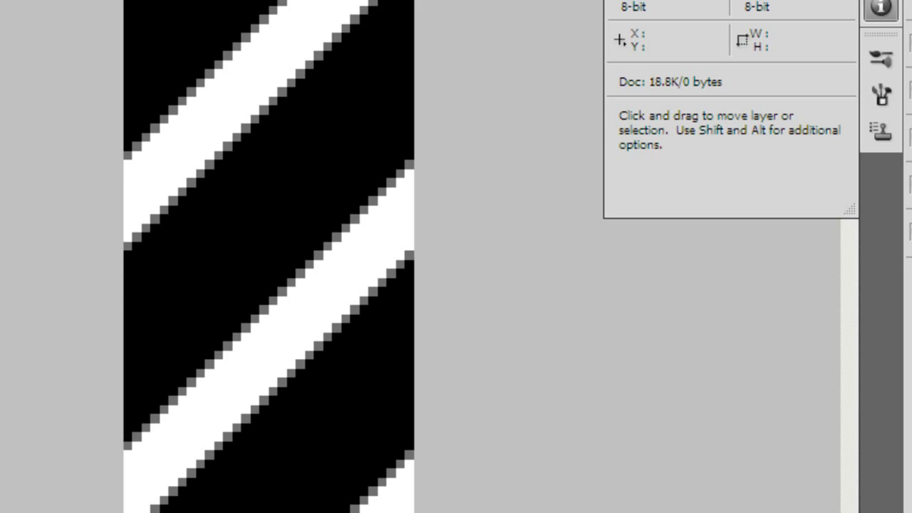
pyautogui.press('Up')
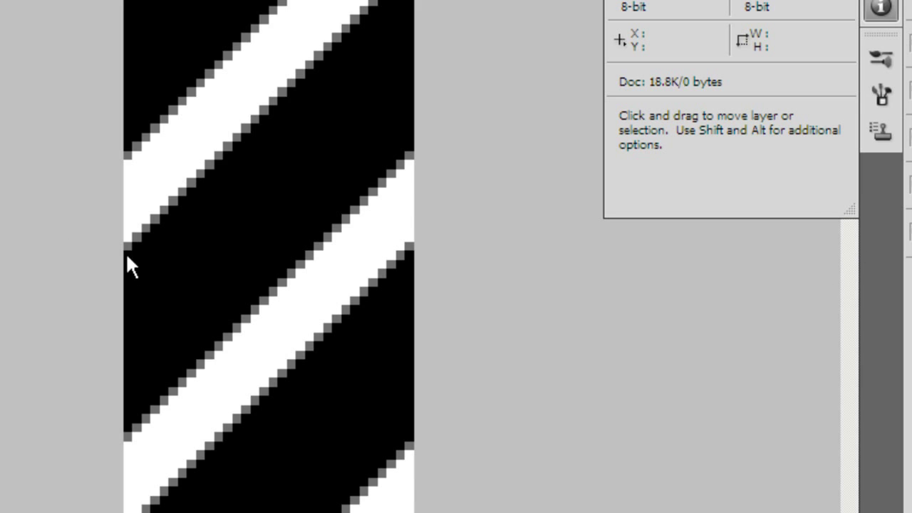
pyautogui.press('m')
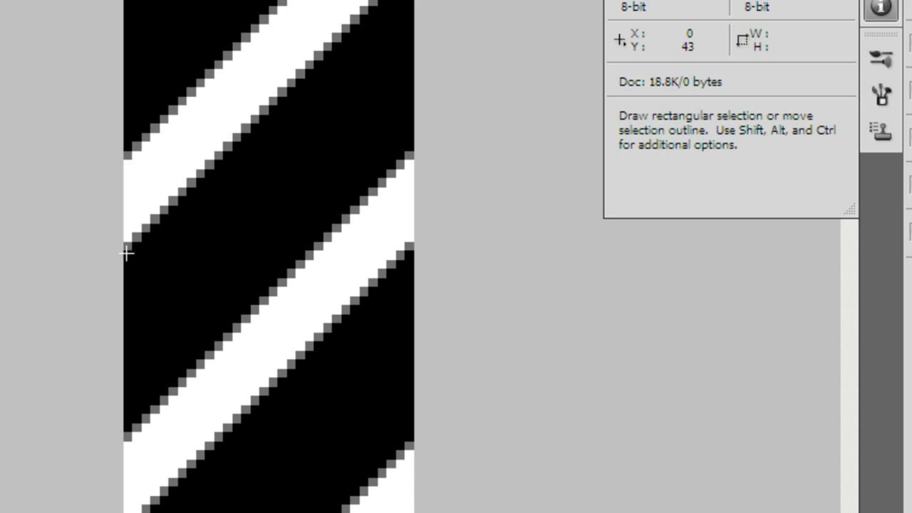
pyautogui.moveTo(126, 251); pyautogui.dragTo(108, 425)
pyautogui.click(105, 424)
# - Duplicate all four stripe layers together within the same document, and collapse the Info readout
pyautogui.press('ctrl')
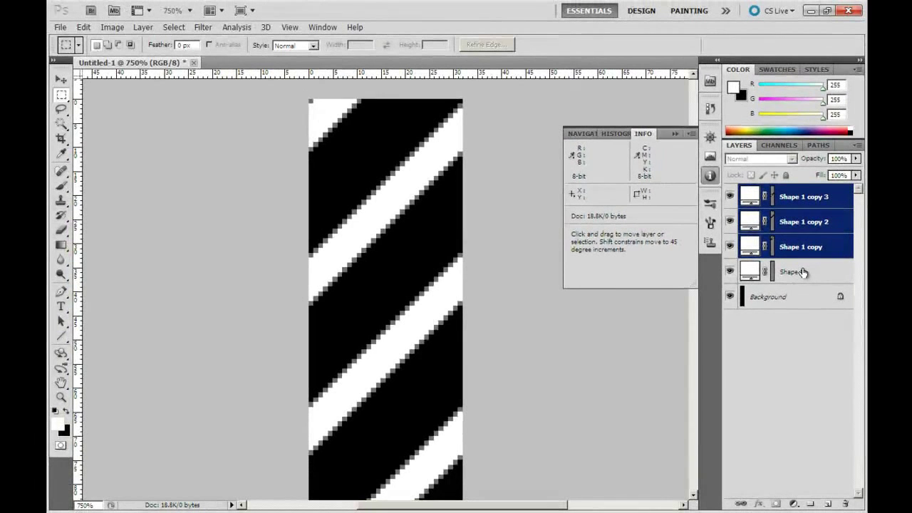
pyautogui.keyDown('ctrl'); pyautogui.click(801, 271); pyautogui.keyUp('ctrl')
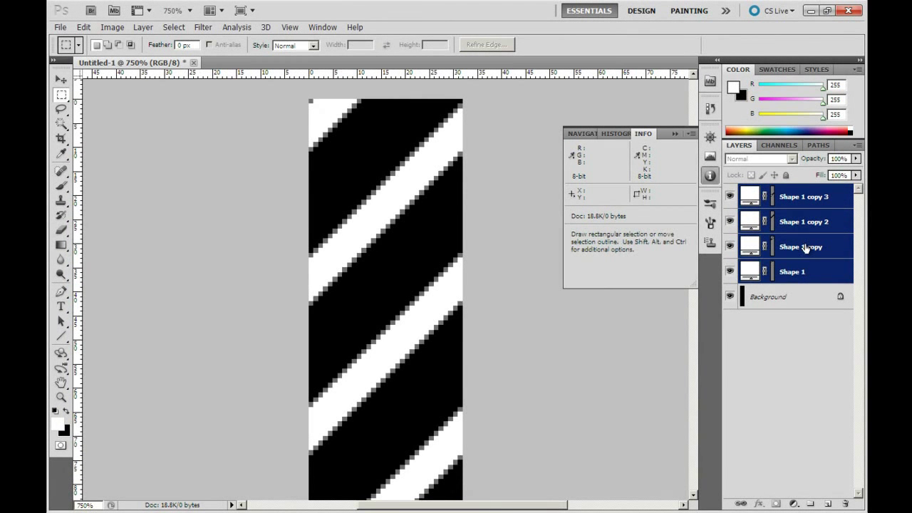
pyautogui.rightClick(805, 245)
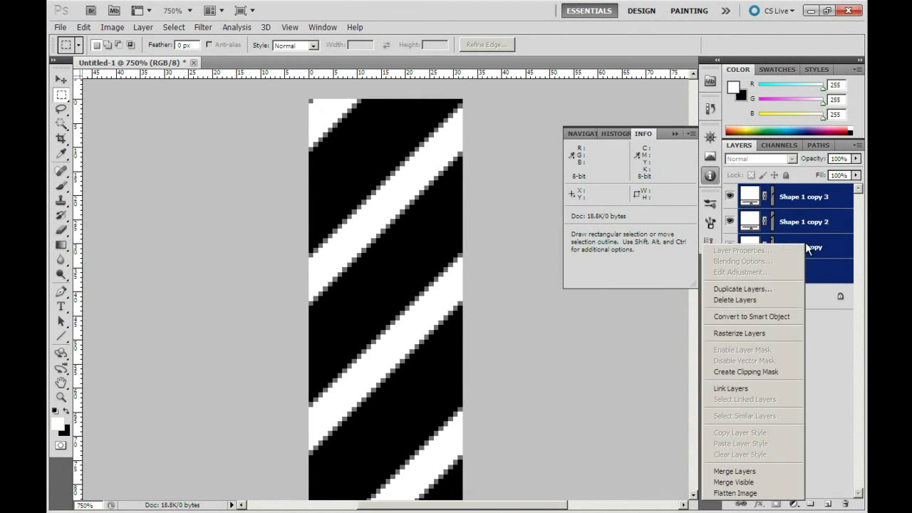
pyautogui.click(761, 290)
pyautogui.click(570, 153)
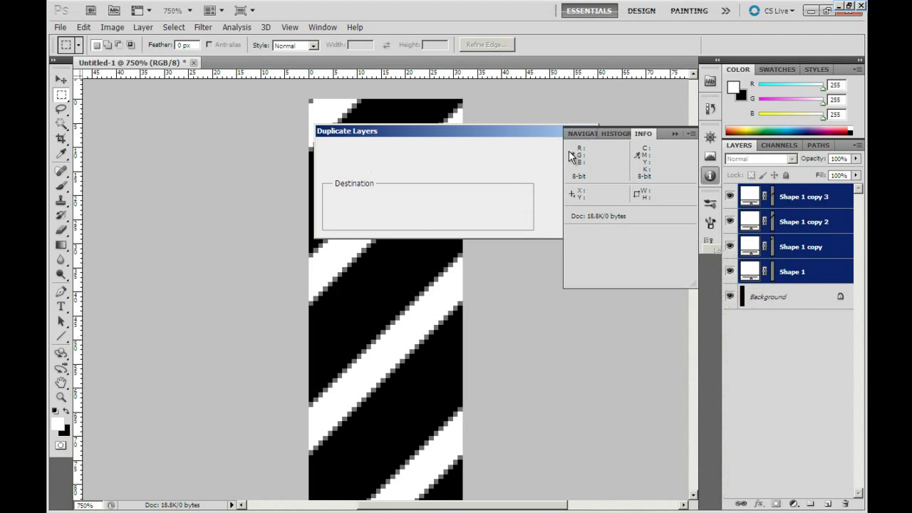
pyautogui.click(709, 177)
# - Move the four newly duplicated stripe layers straight down below the existing stripes to continue the diagonal pattern
pyautogui.moveTo(693, 179); pyautogui.dragTo(695, 232)
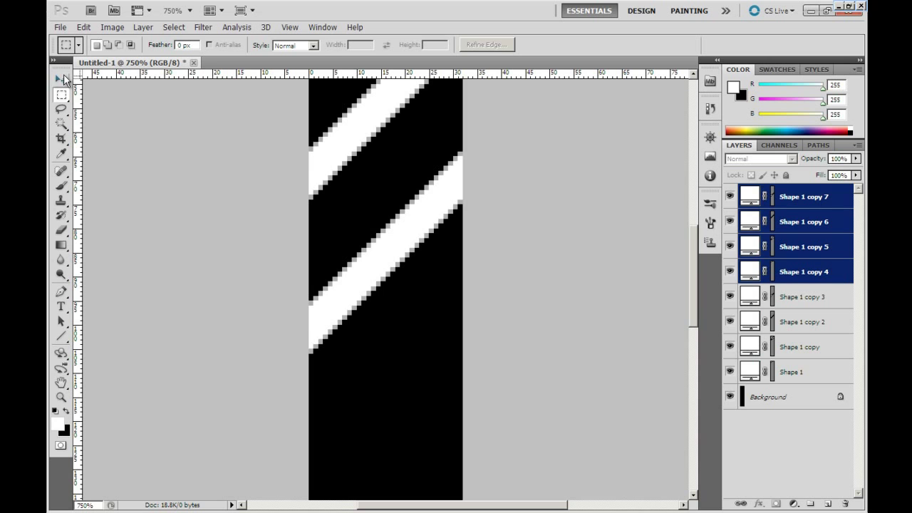
pyautogui.press('v')
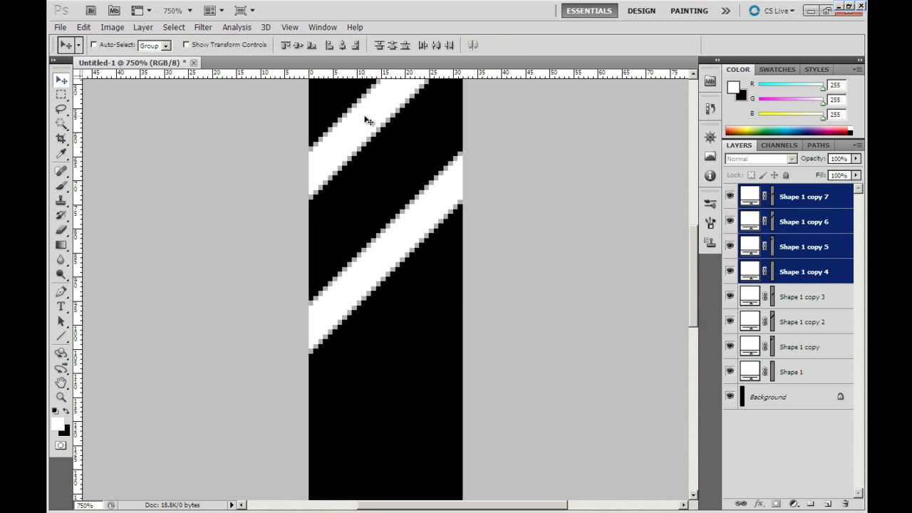
pyautogui.moveTo(366, 146); pyautogui.dragTo(378, 475)
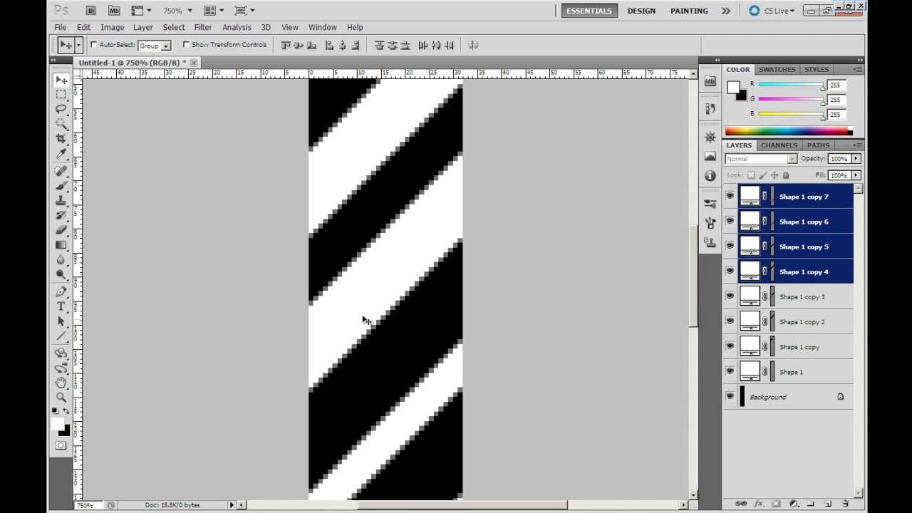
pyautogui.moveTo(361, 229); pyautogui.dragTo(376, 379)
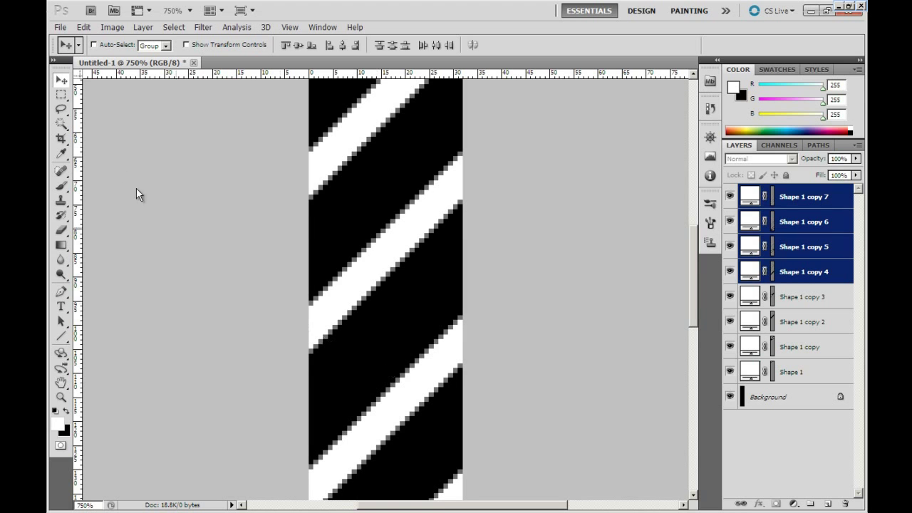
# - Measure the height of the black gap above the copied stripes along the canvas's left edge, using a 1 px wide rectangular selection
pyautogui.click(60, 94)
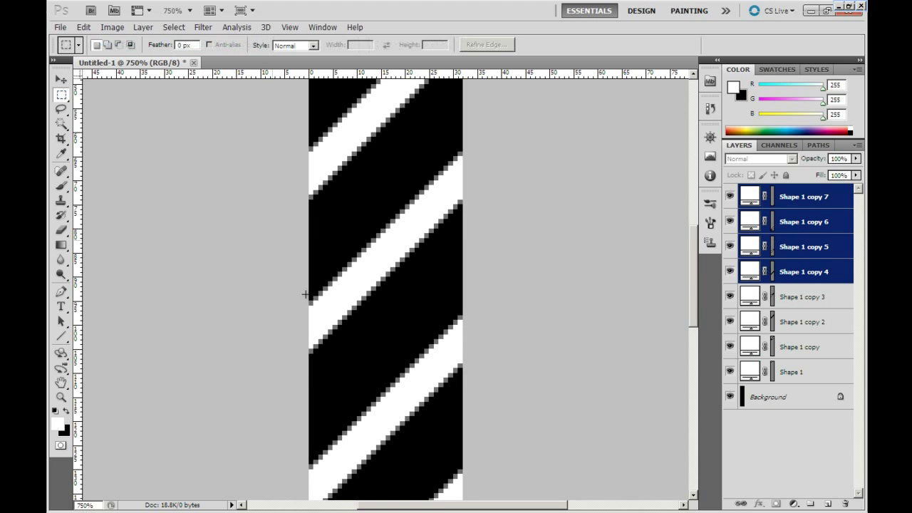
pyautogui.moveTo(310, 355); pyautogui.dragTo(311, 461)
pyautogui.click(710, 176)
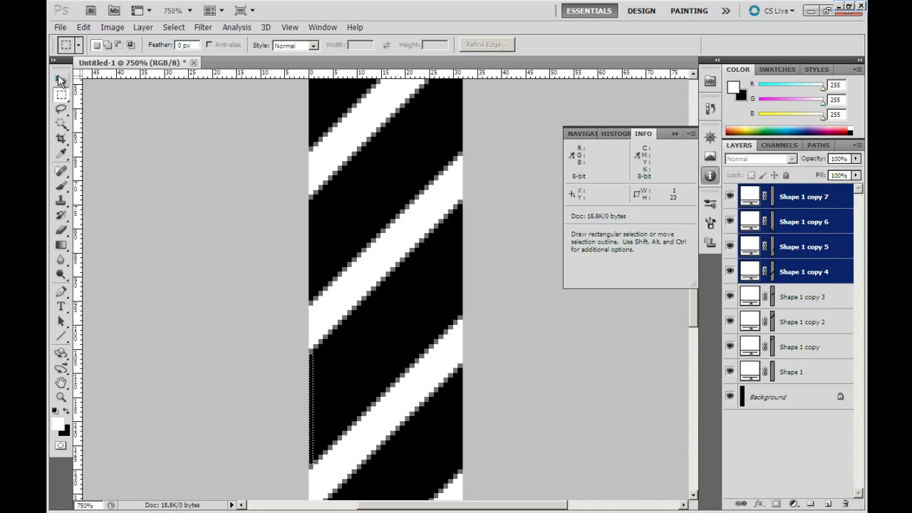
pyautogui.click(62, 80)
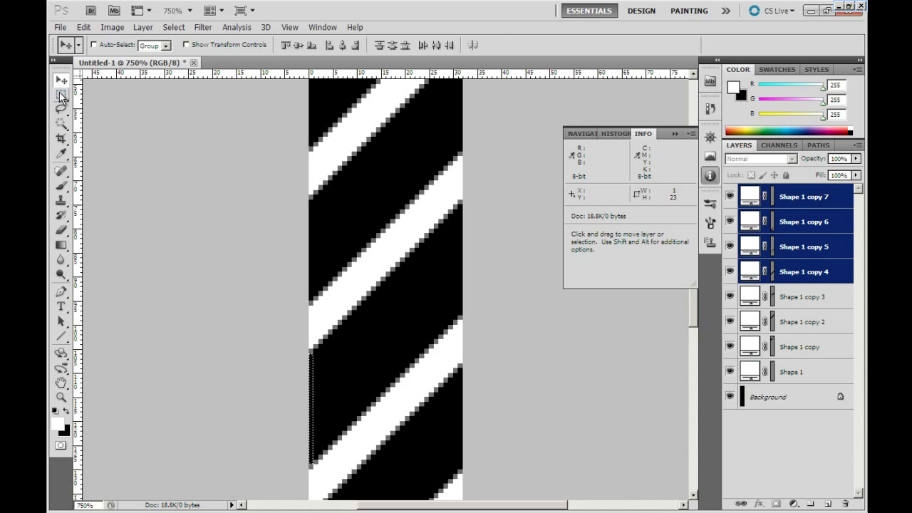
pyautogui.click(61, 96)
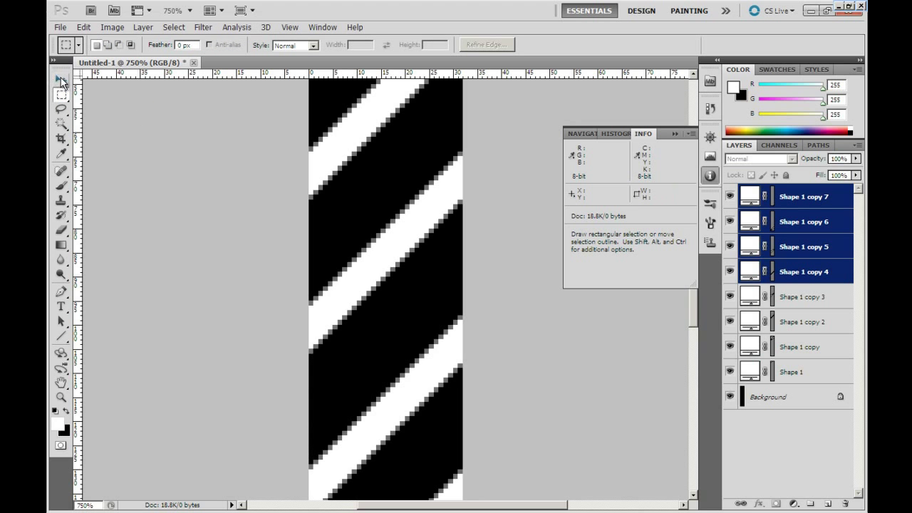
# - Nudge the four copied stripes up 2 px, and measure the black gap above them again with a 1 px wide selection
pyautogui.press('v')
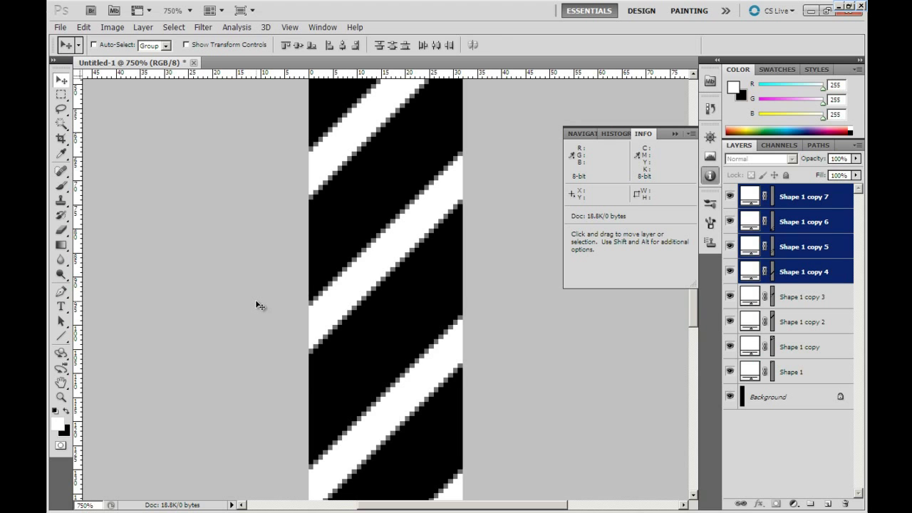
pyautogui.press('Up')
pyautogui.press('Up')
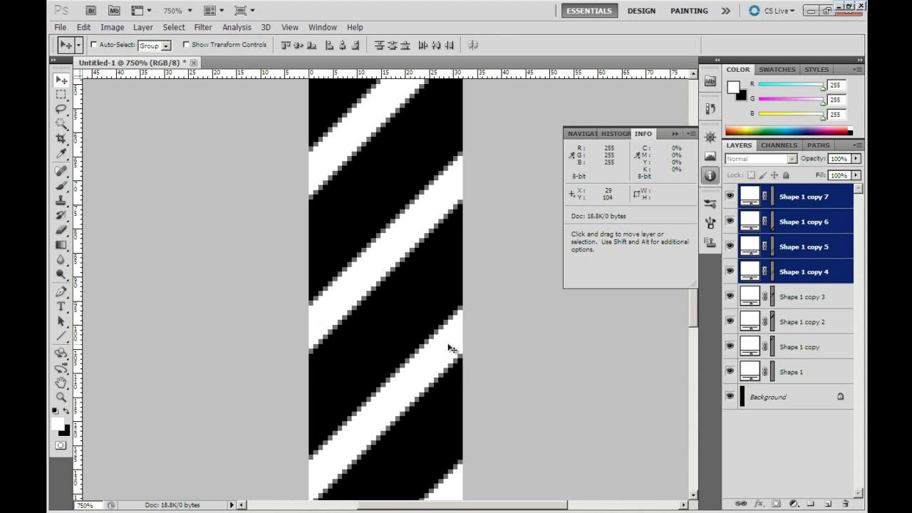
pyautogui.click(61, 94)
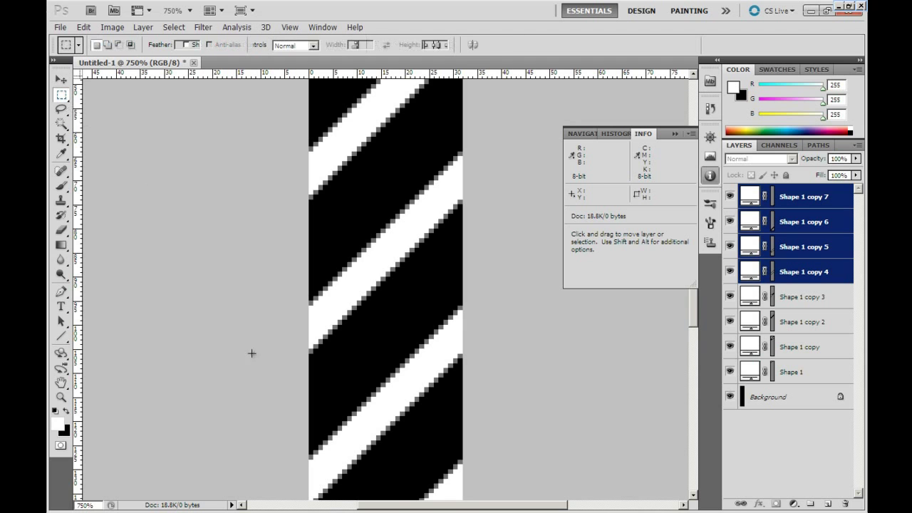
pyautogui.moveTo(308, 386); pyautogui.dragTo(310, 451)
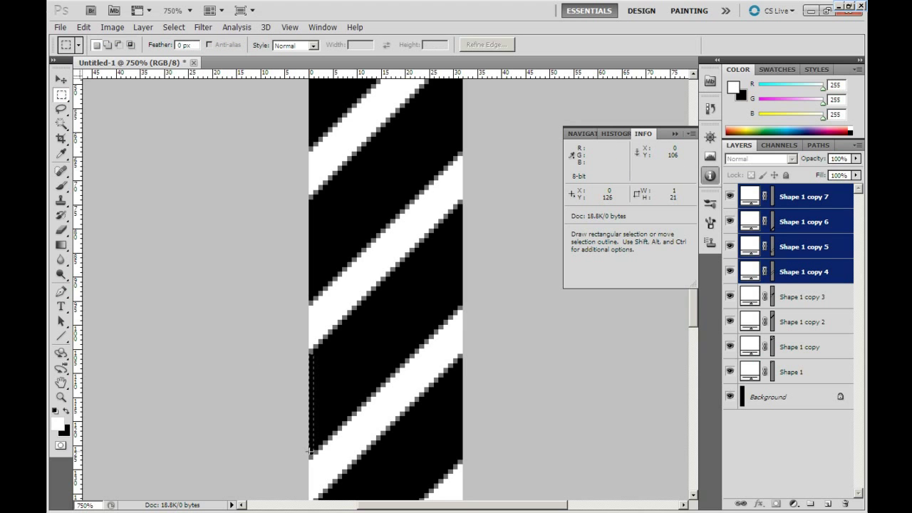
pyautogui.click(279, 437)
pyautogui.click(279, 437)
# - Nudge the four copied stripes up 1 px more to even out the gap, and check the stripes at the canvas's lower end
pyautogui.press('v')
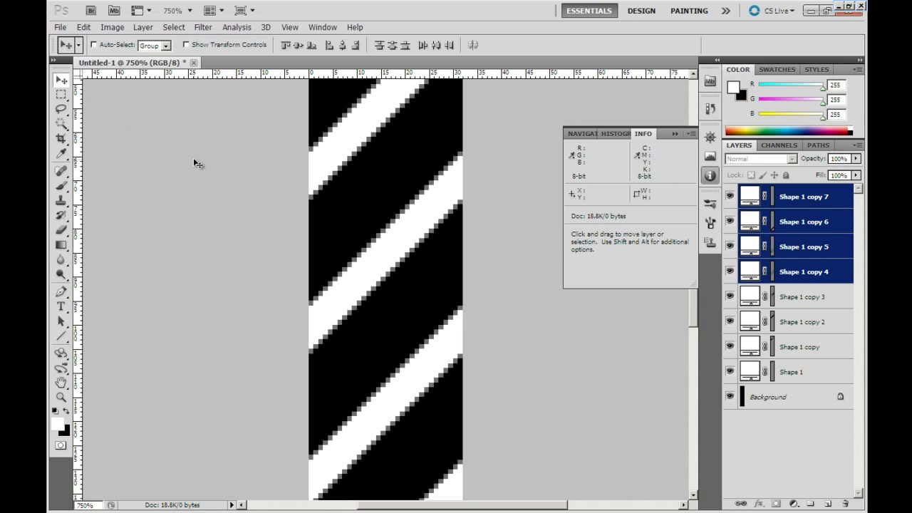
pyautogui.press('Up')
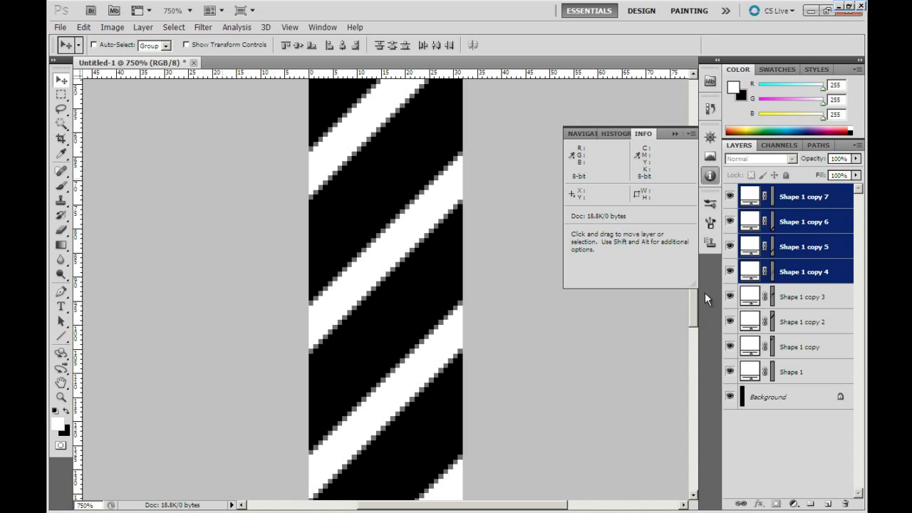
pyautogui.press('Up')
pyautogui.press('Up')
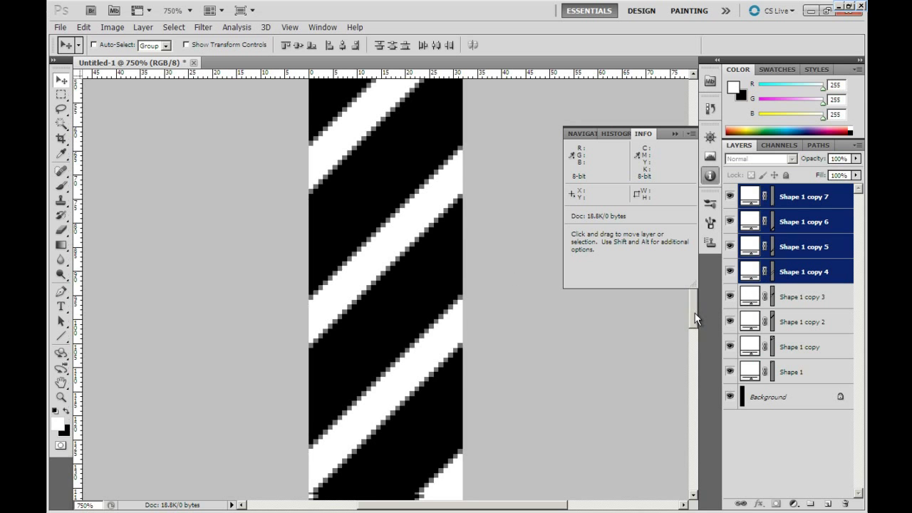
pyautogui.hotkey('shift', 'Up')
pyautogui.hotkey('shift', 'Up')
pyautogui.hotkey('shift', 'Up')
pyautogui.hotkey('shift', 'Up')
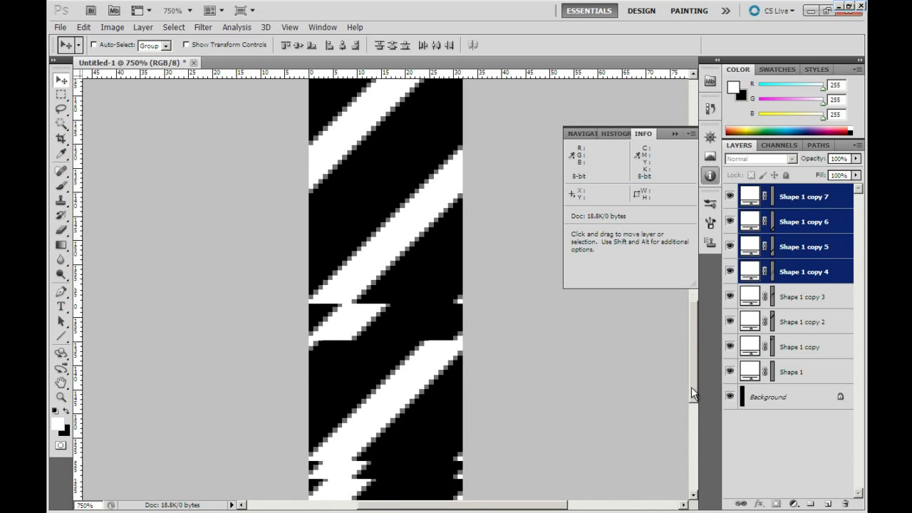
pyautogui.scroll(-3, 691, 403)
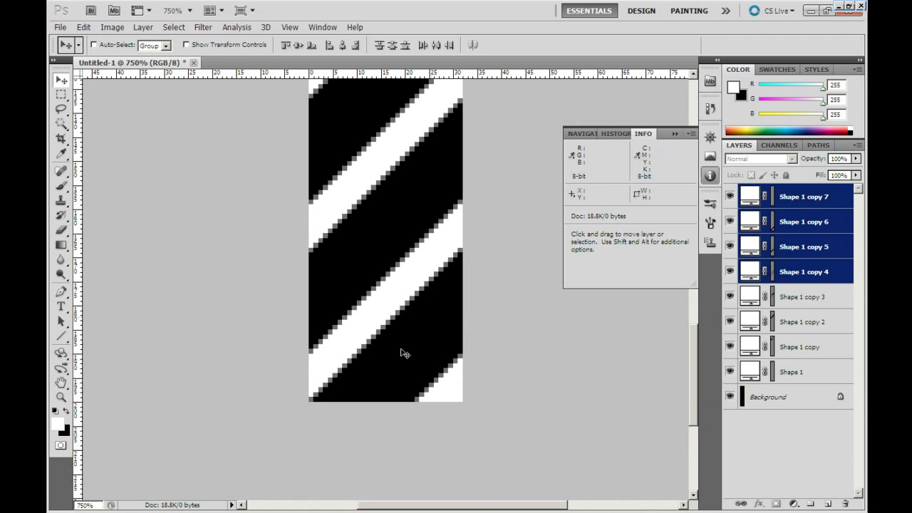
# - Set the document zoom to 100% to view the whole striped image at actual size
pyautogui.click(172, 9)
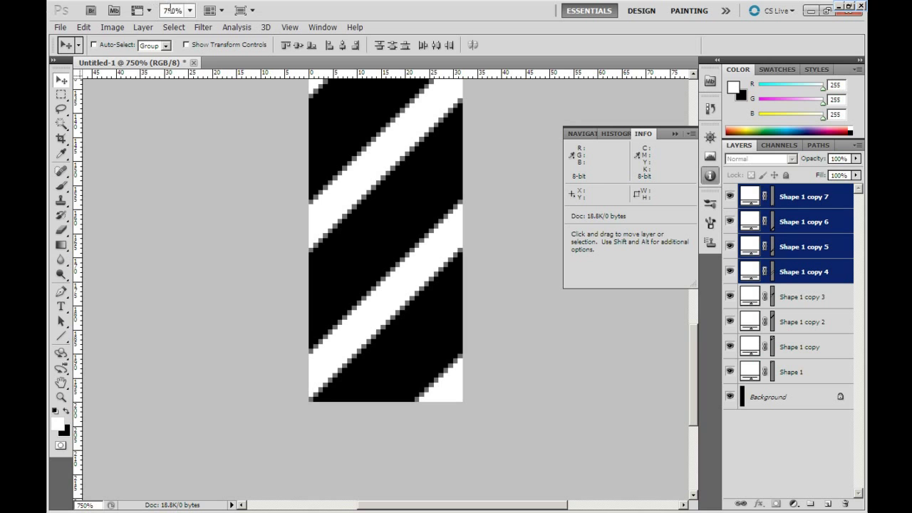
pyautogui.write('100')
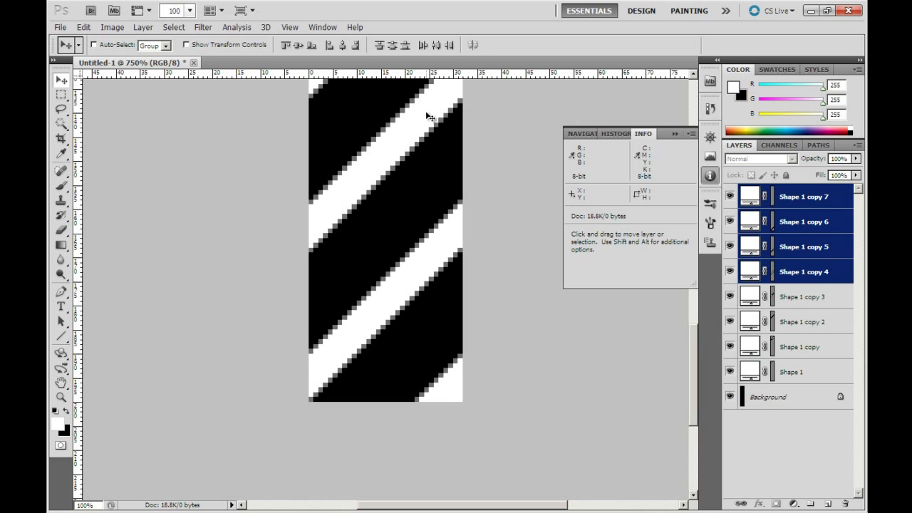
pyautogui.press('Return')
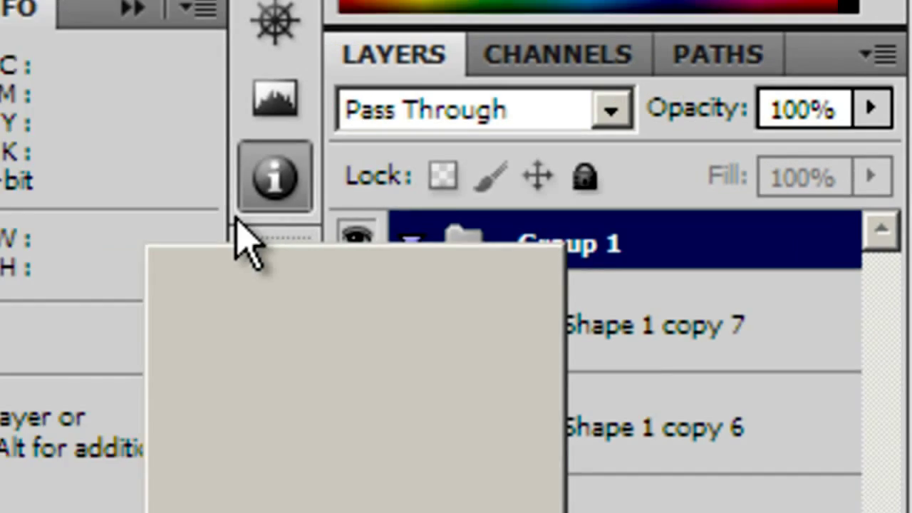
# - Rename the layer group made for the stripe layers as Stripes
pyautogui.rightClick(427, 267)
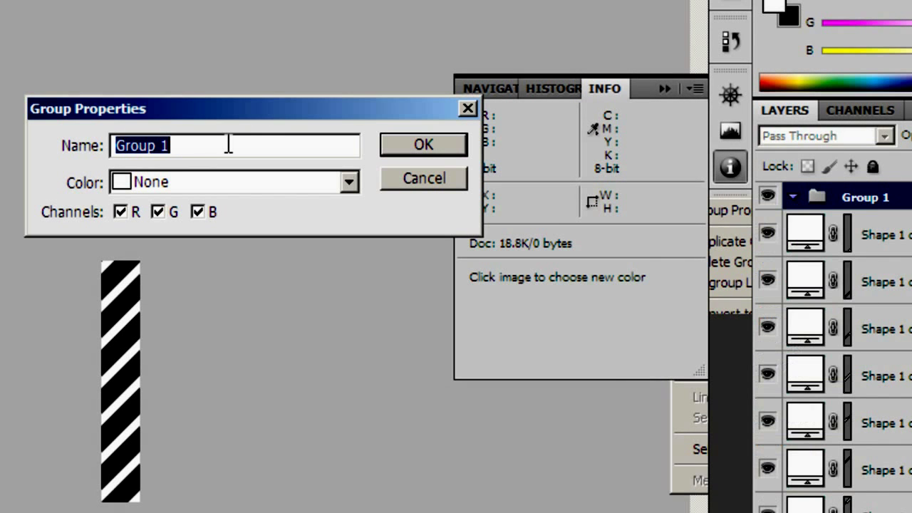
pyautogui.write('Stripes')
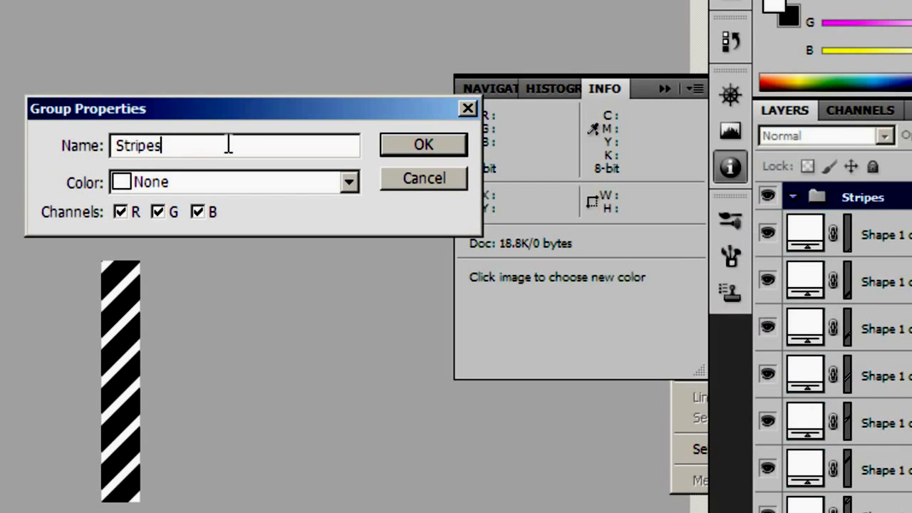
pyautogui.press('Return')
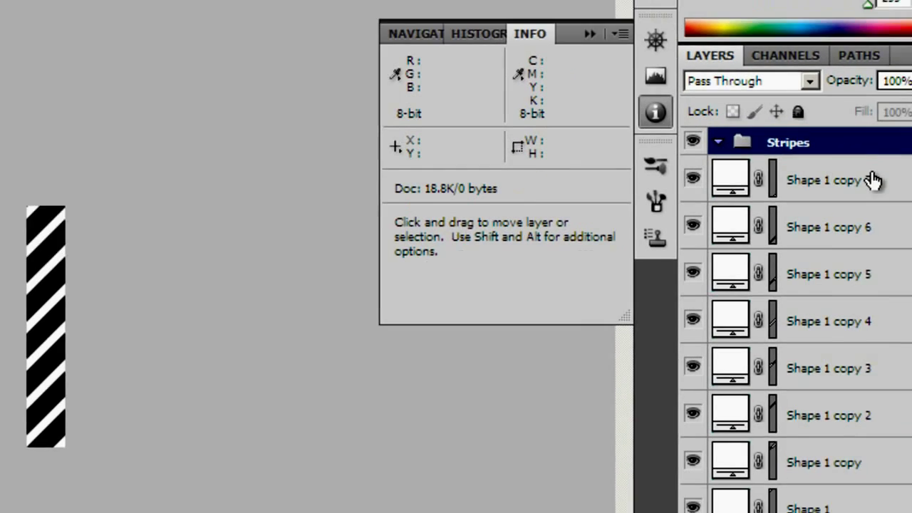
# - Select all eight stripe shape layers, place them inside the Stripes group, and collapse the group
pyautogui.click(890, 234)
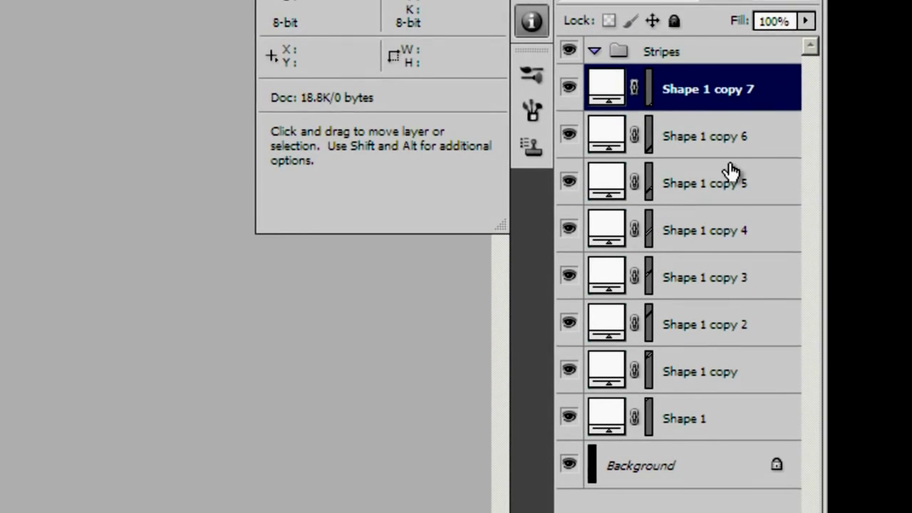
pyautogui.keyDown('shift'); pyautogui.click(690, 399); pyautogui.keyUp('shift')
pyautogui.moveTo(691, 84); pyautogui.dragTo(676, 49)
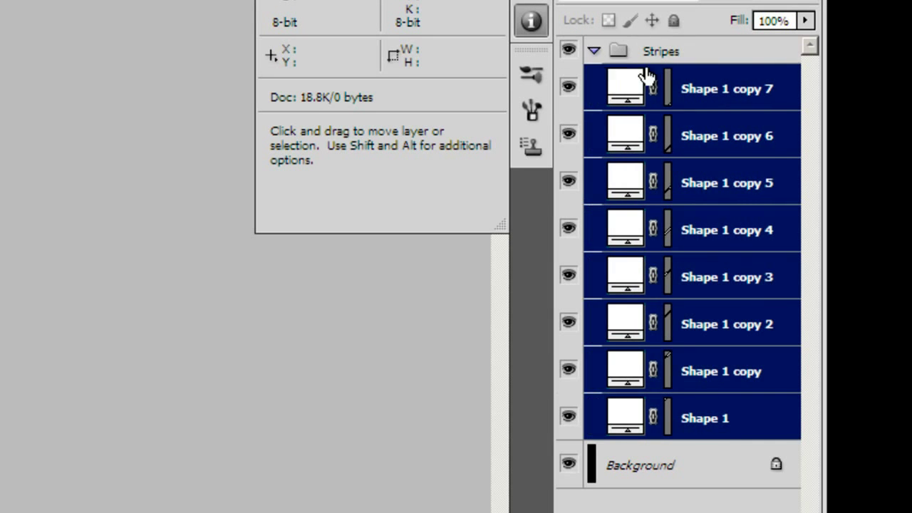
pyautogui.click(594, 53)
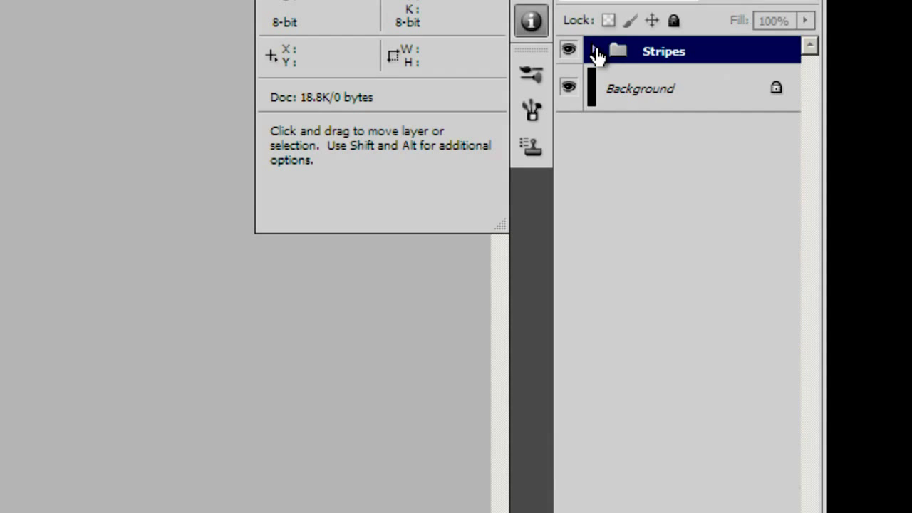
# - Replace the black Background layer with a new empty layer placed below the Stripes group
pyautogui.click(653, 97)
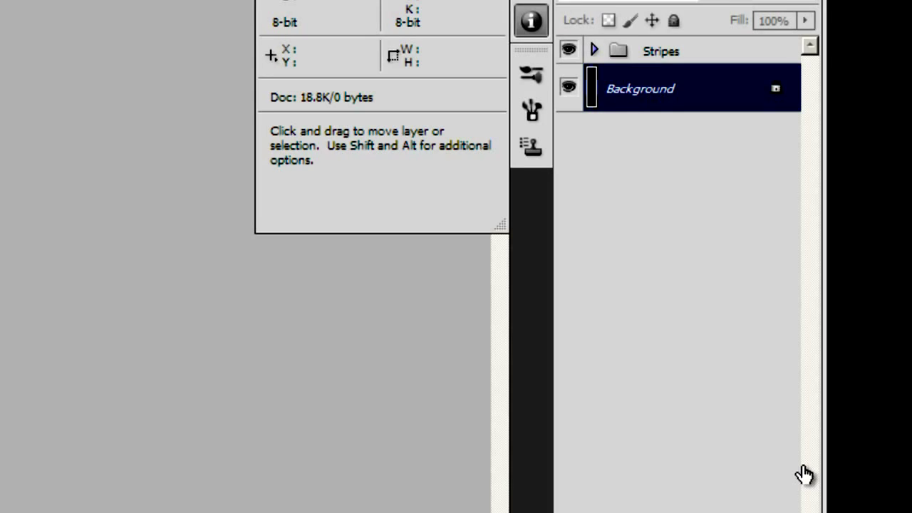
pyautogui.click(753, 495)
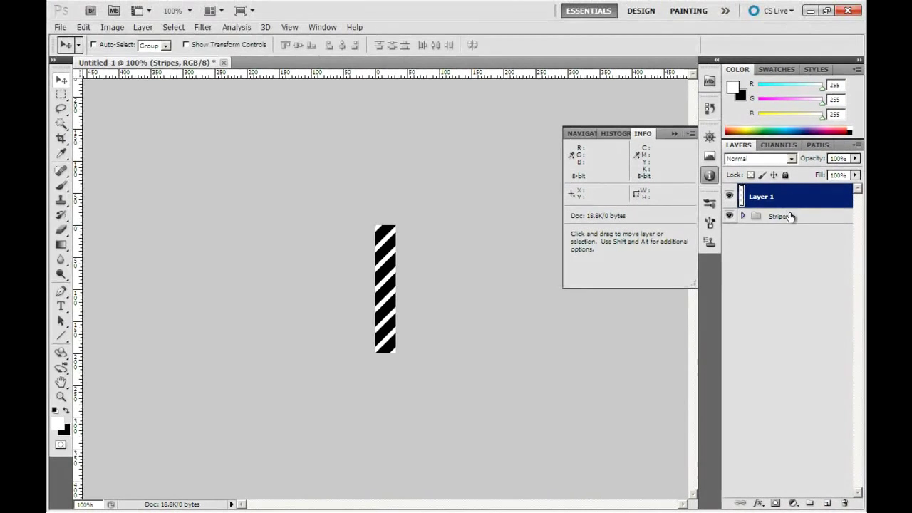
pyautogui.moveTo(785, 249); pyautogui.dragTo(782, 235)
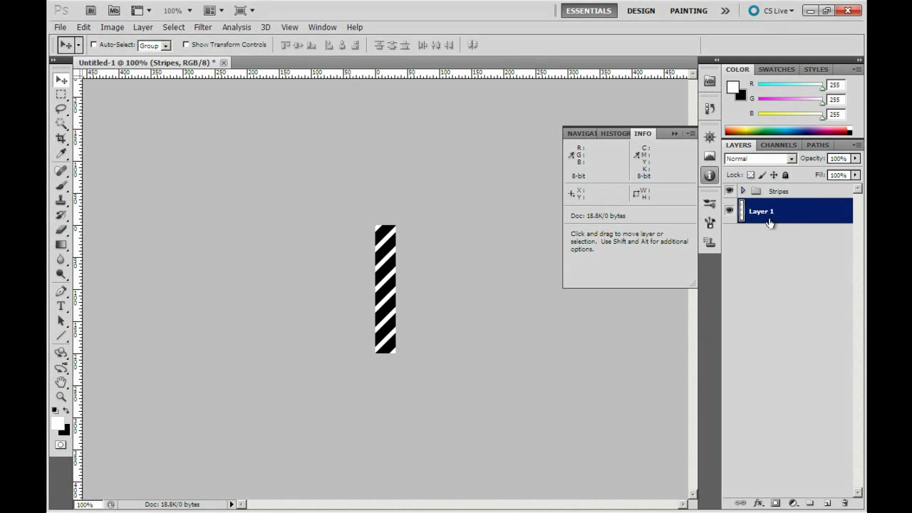
# - Duplicate the Stripes group within the same document, keeping the name Stripes for the copy
pyautogui.click(780, 192)
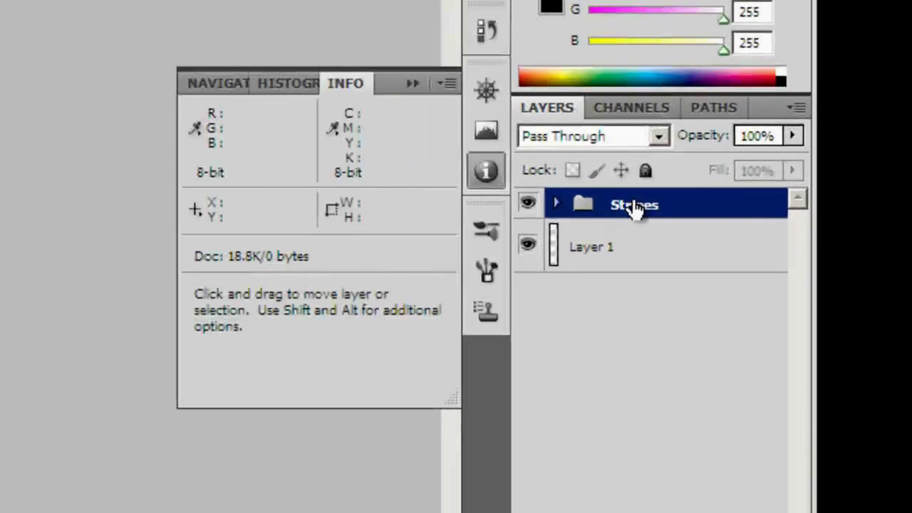
pyautogui.rightClick(568, 208)
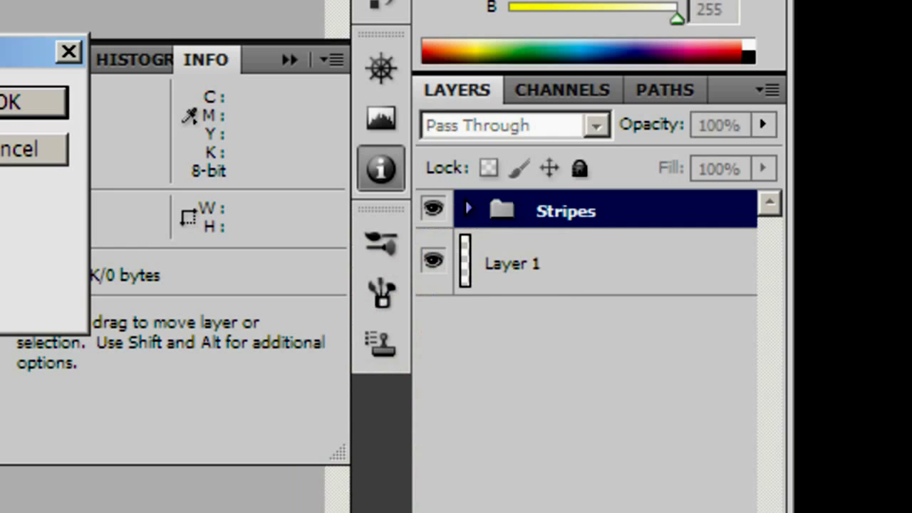
pyautogui.press('Escape')
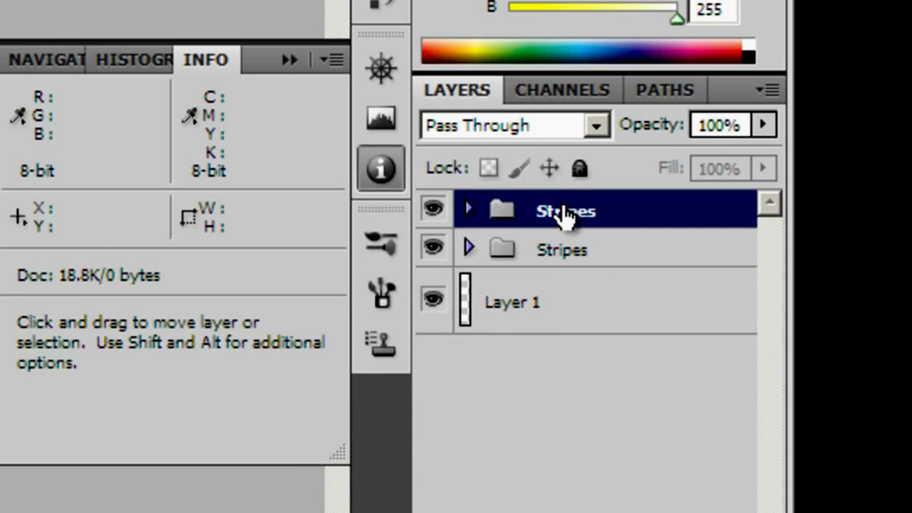
# - Convert the lower of the two Stripes groups to a smart object
pyautogui.click(572, 262)
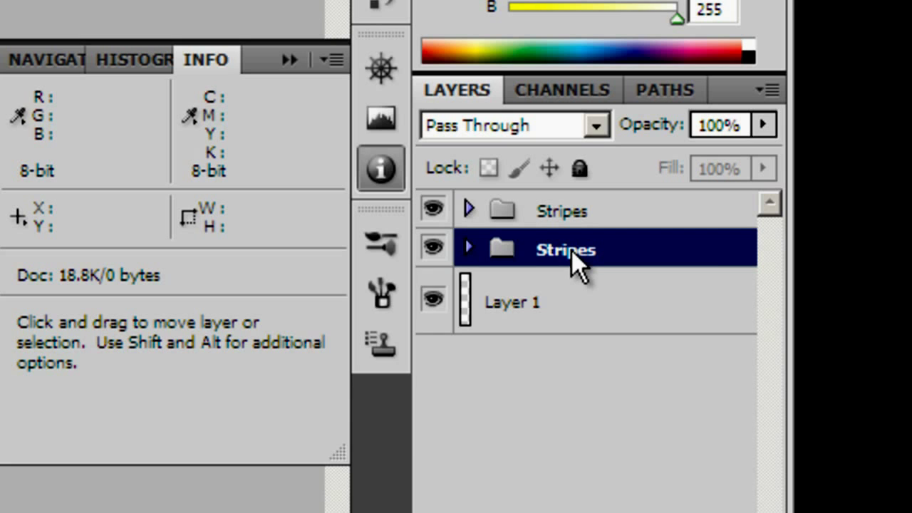
pyautogui.rightClick(575, 261)
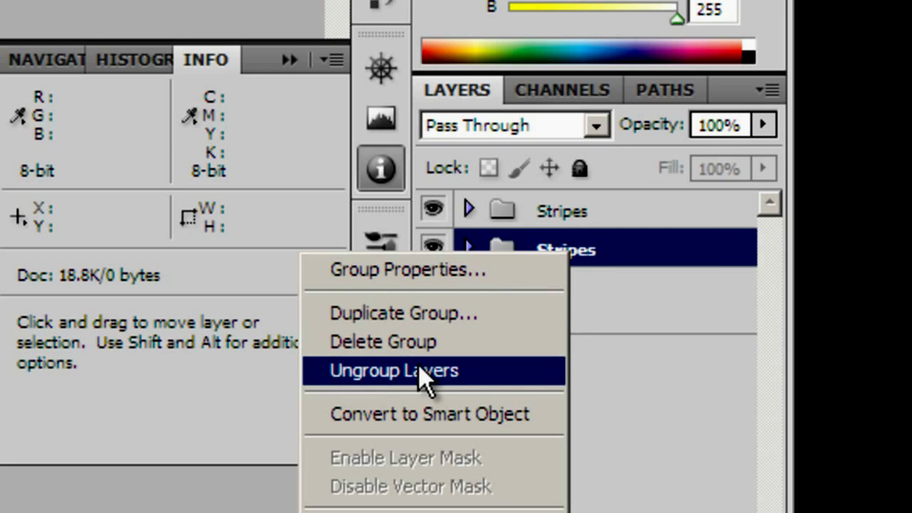
pyautogui.click(406, 415)
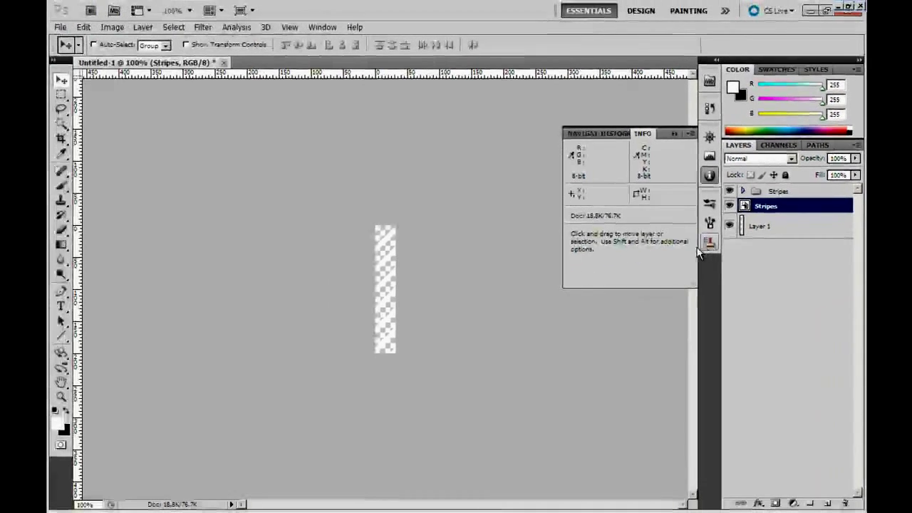
# - Hide the Stripes group and activate the Gradient tool with Layer 1 as the target layer
pyautogui.click(729, 191)
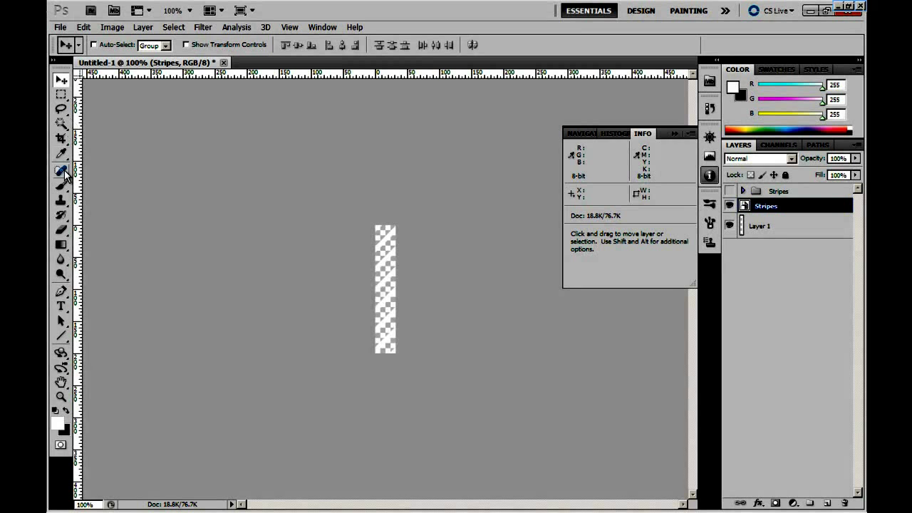
pyautogui.click(760, 226)
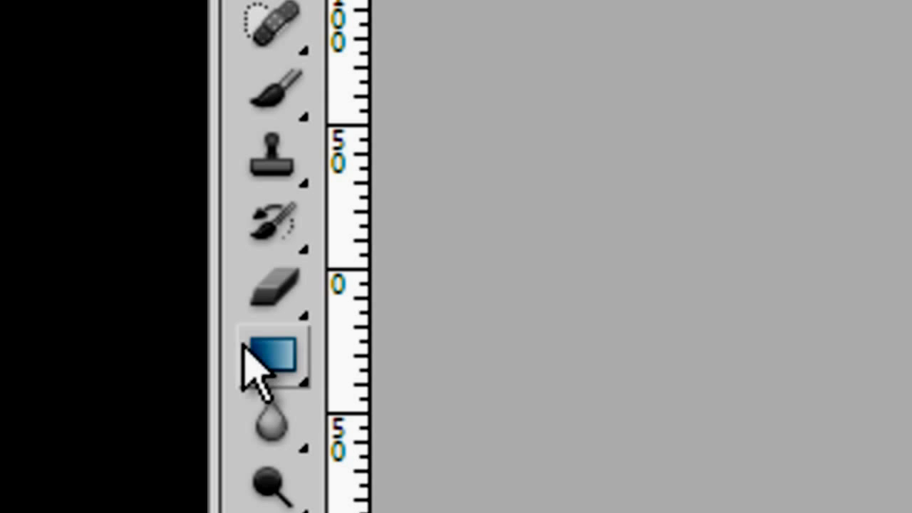
pyautogui.moveTo(255, 366)
pyautogui.mouseDown()
pyautogui.moveTo(342, 383)
pyautogui.moveTo(426, 418)
pyautogui.mouseUp()
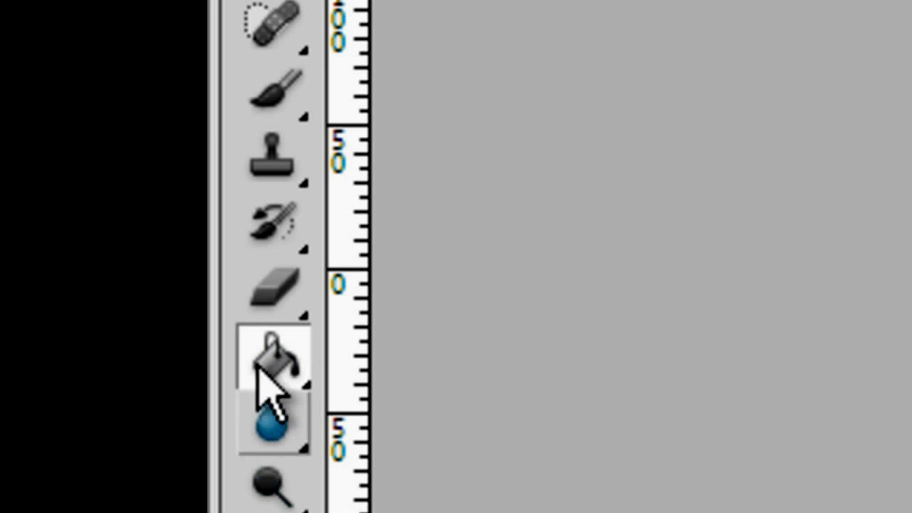
pyautogui.moveTo(263, 349)
pyautogui.mouseDown()
pyautogui.moveTo(387, 373)
pyautogui.moveTo(484, 364)
pyautogui.mouseUp()
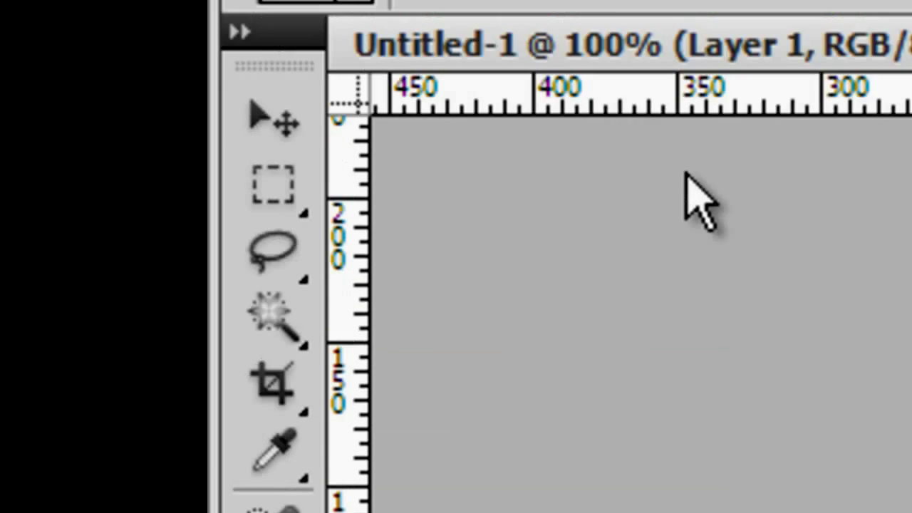
# - Edit the custom gradient and confirm a neutral dark grey as the color of its starting color stop
pyautogui.click(602, 214)
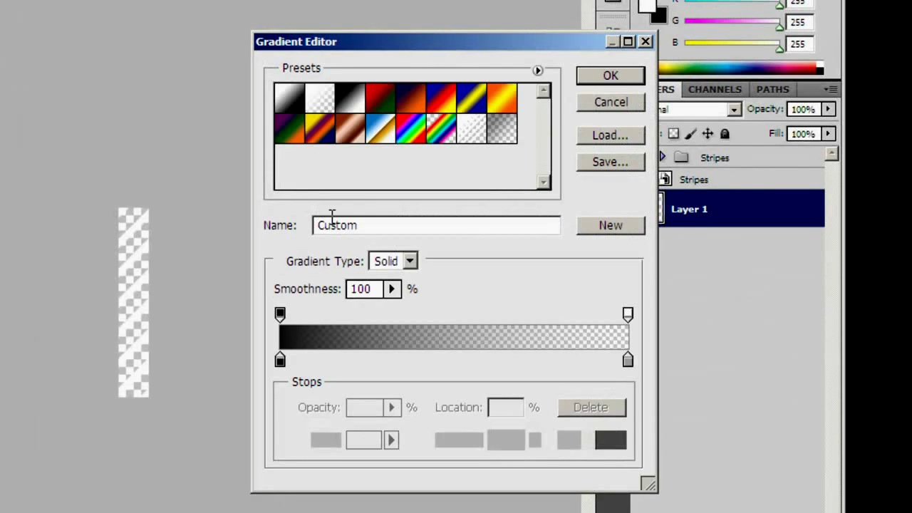
pyautogui.click(281, 361)
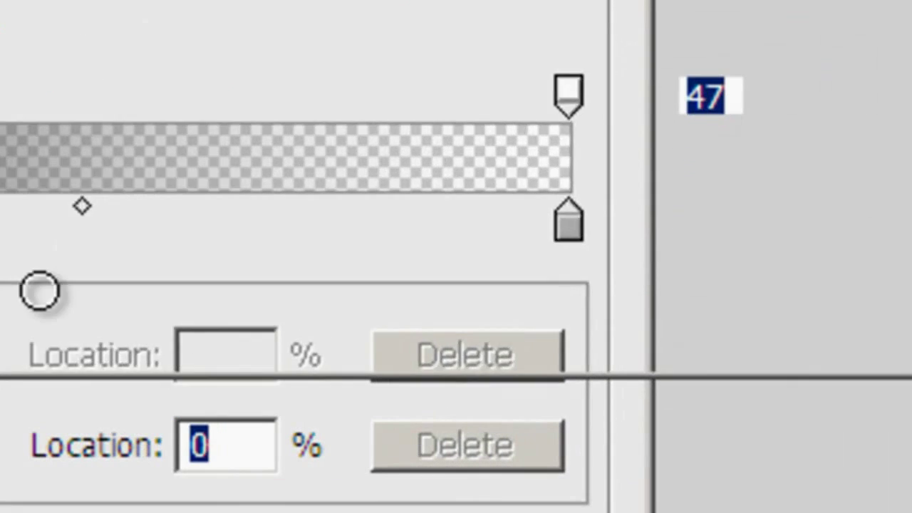
pyautogui.click(364, 439)
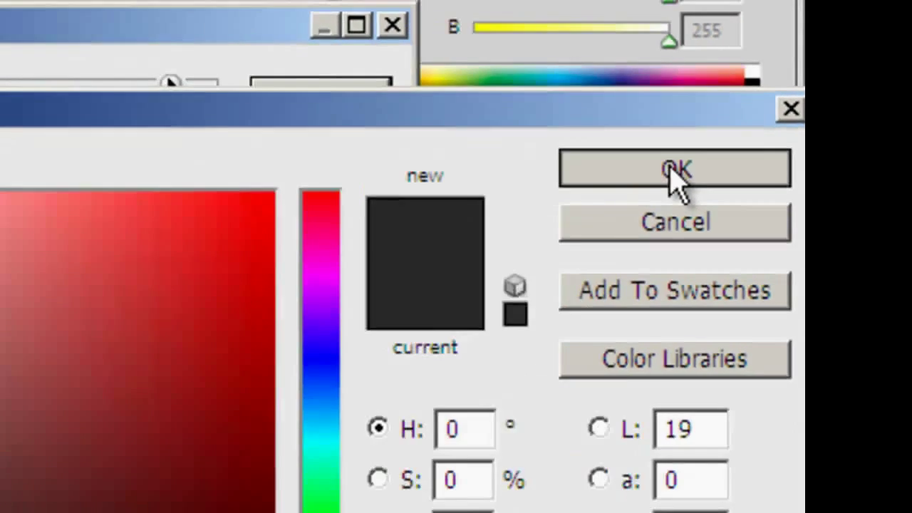
pyautogui.click(677, 175)
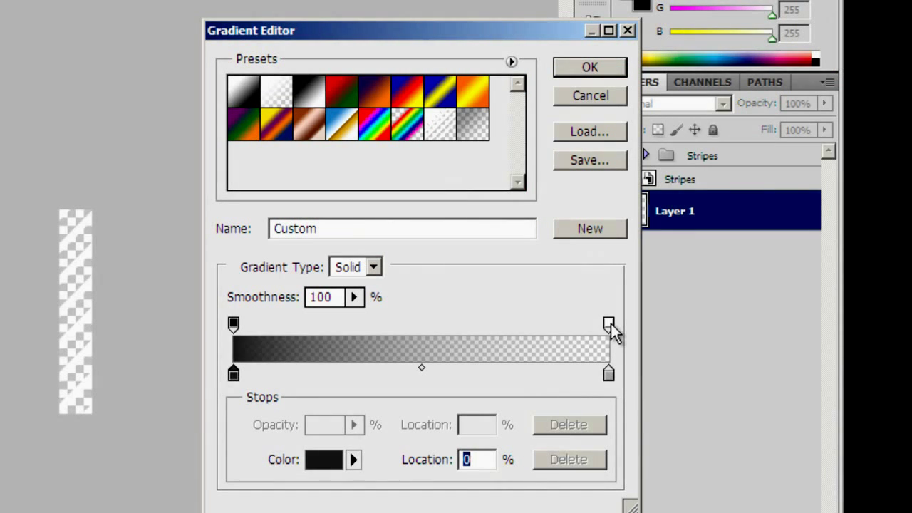
# - Set the gradient's ending opacity stop at location 100% to 100% opacity and accept the edited gradient
pyautogui.click(609, 325)
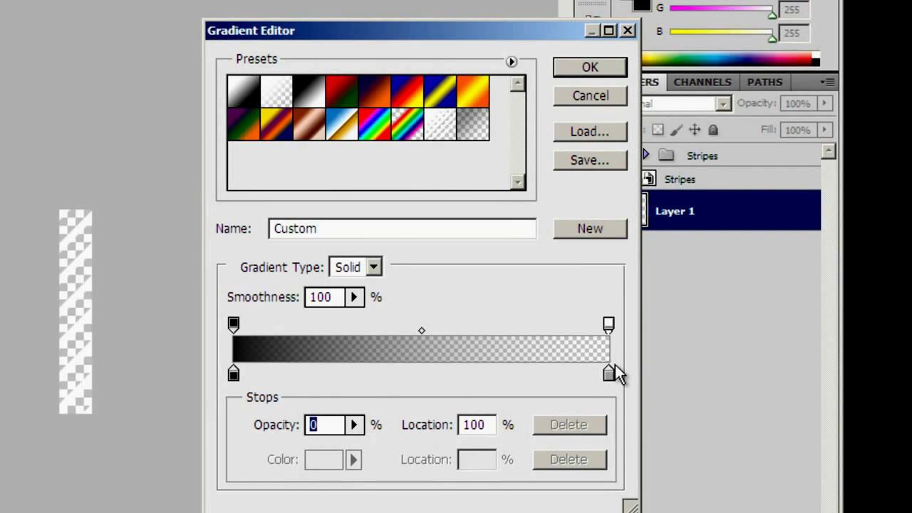
pyautogui.click(353, 426)
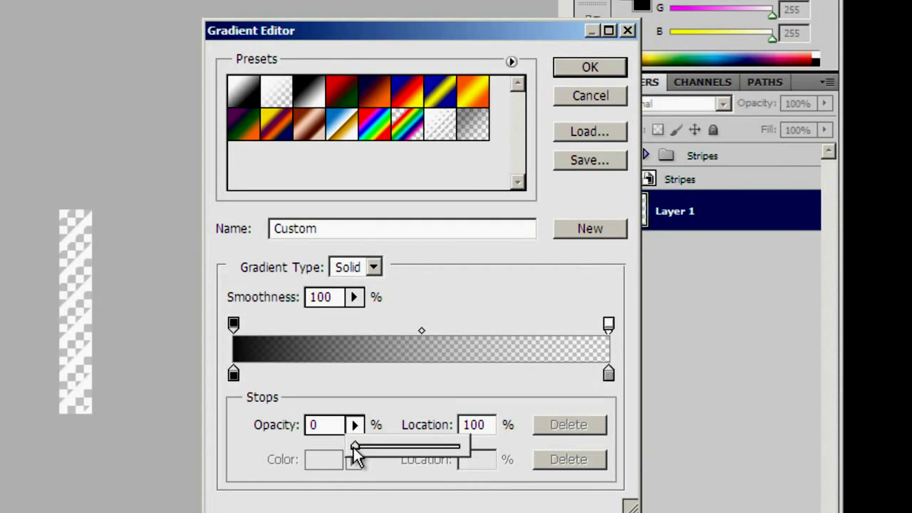
pyautogui.moveTo(354, 446); pyautogui.dragTo(491, 454)
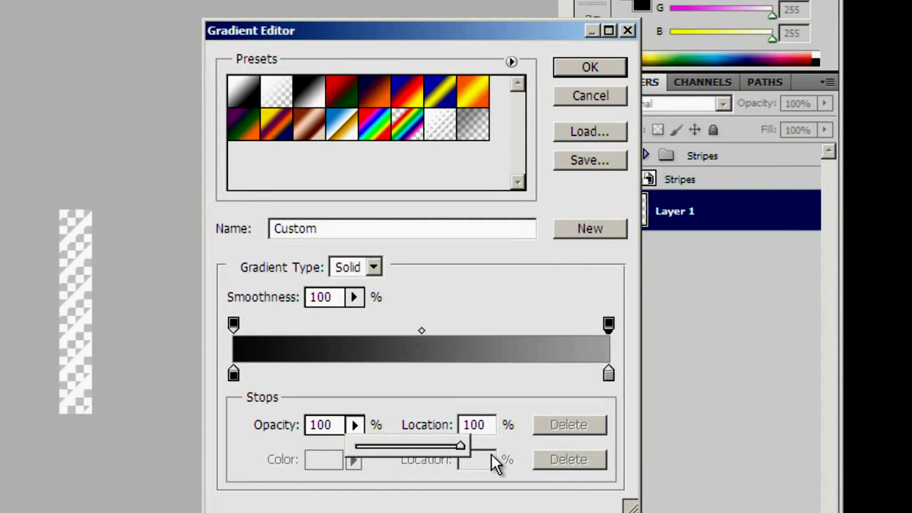
pyautogui.click(592, 69)
pyautogui.click(591, 69)
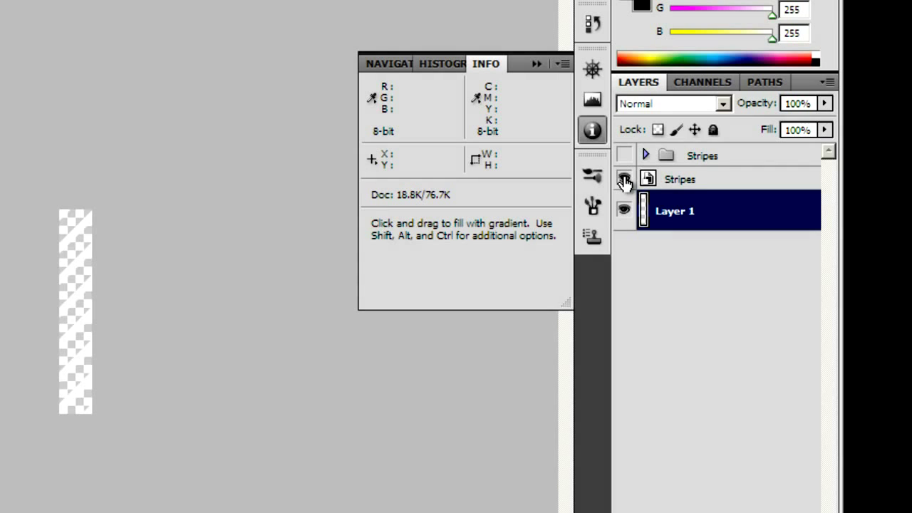
# - Fill Layer 1 with a vertical gradient, dark at the bottom and grey at the top, hiding the Stripes smart object while drawing it
pyautogui.click(624, 180)
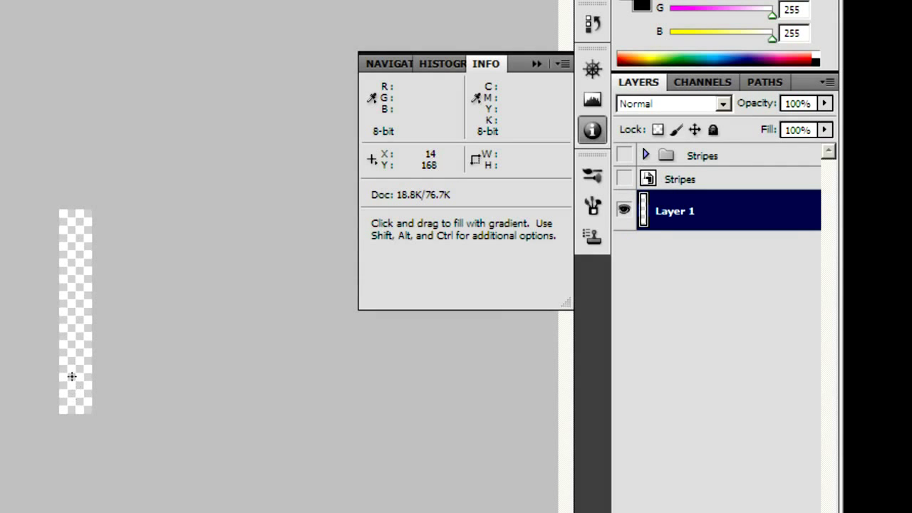
pyautogui.press('shift')
pyautogui.moveTo(77, 370); pyautogui.dragTo(72, 242)
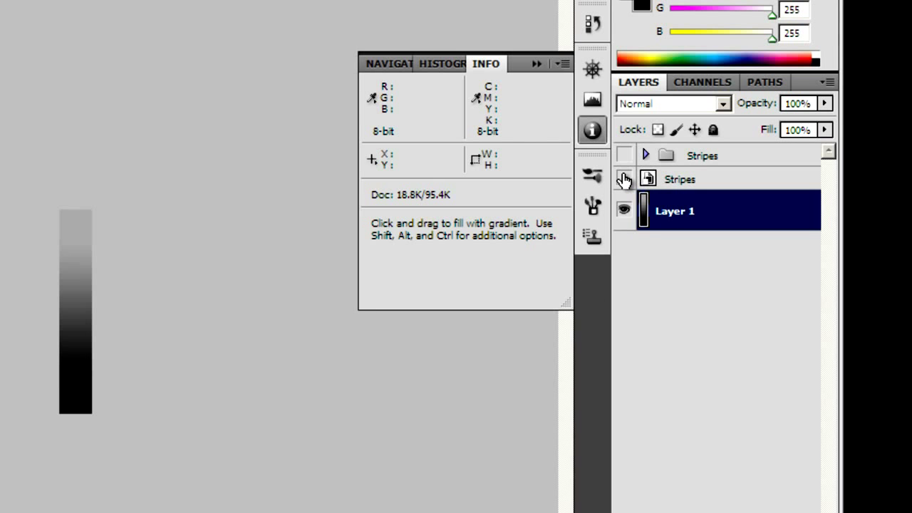
pyautogui.click(624, 180)
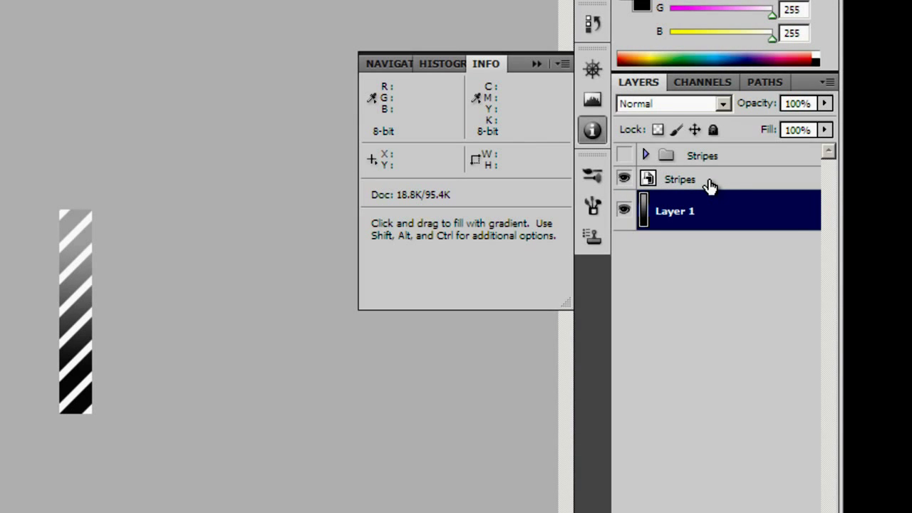
# - Set the Stripes smart object's blend mode to Overlay and its opacity to 20%
pyautogui.click(709, 183)
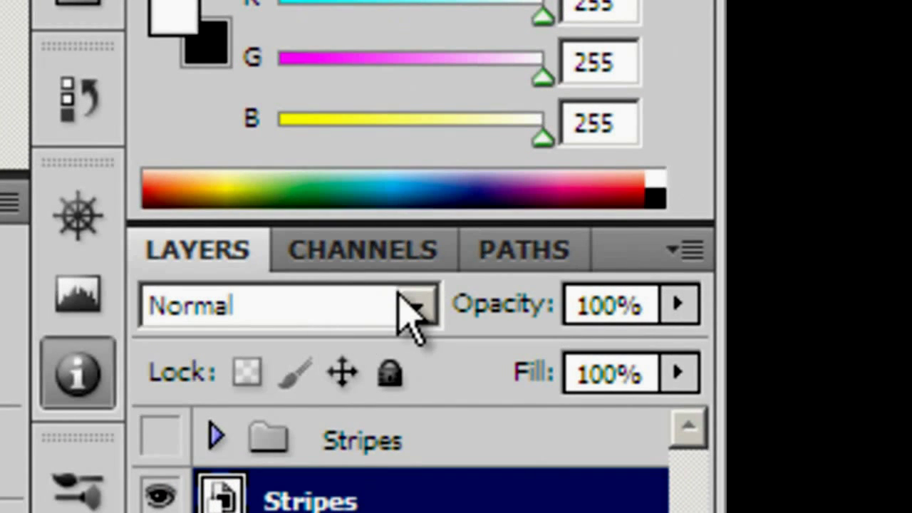
pyautogui.click(417, 304)
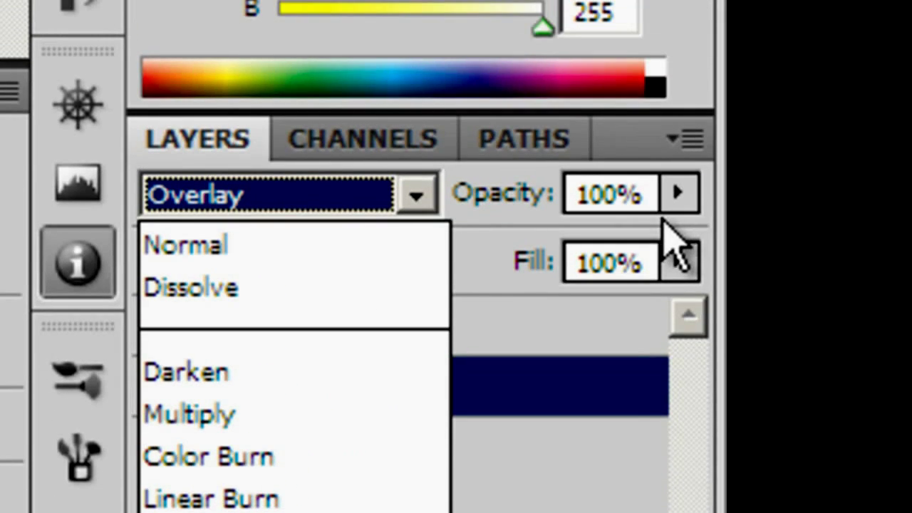
pyautogui.click(639, 226)
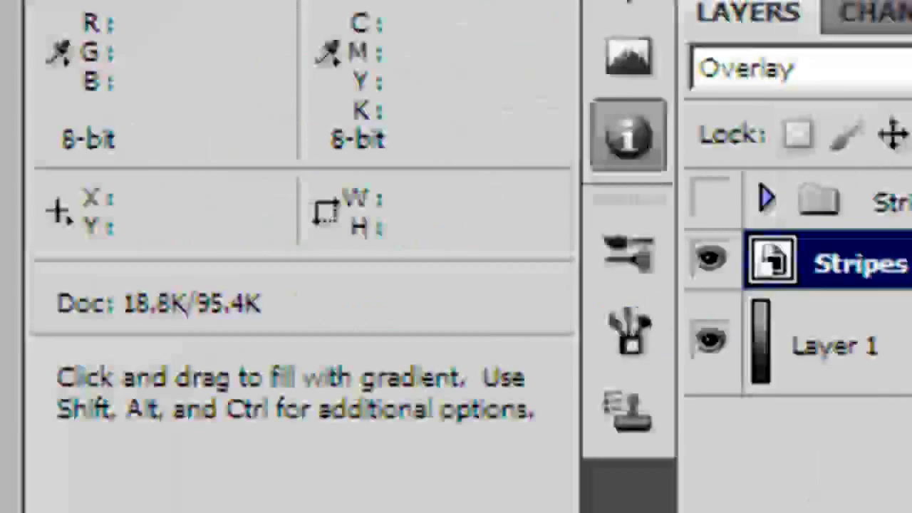
pyautogui.click(678, 261)
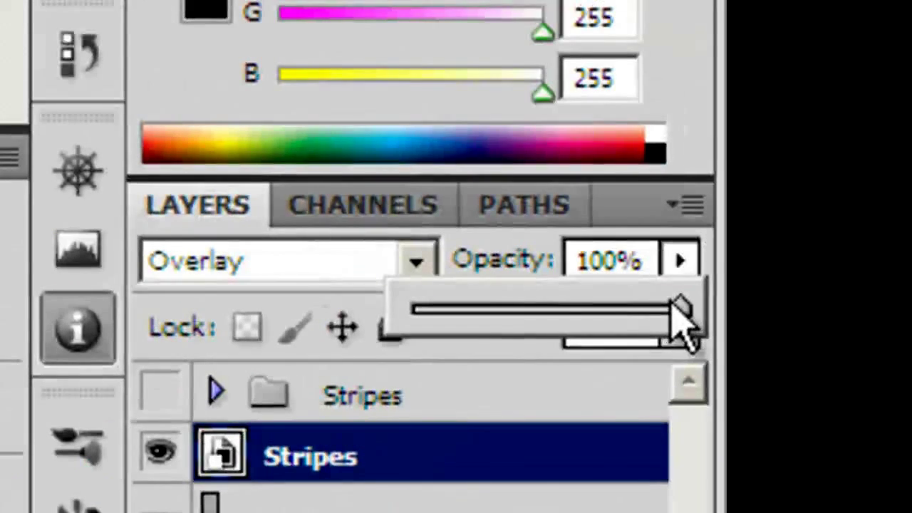
pyautogui.click(635, 259)
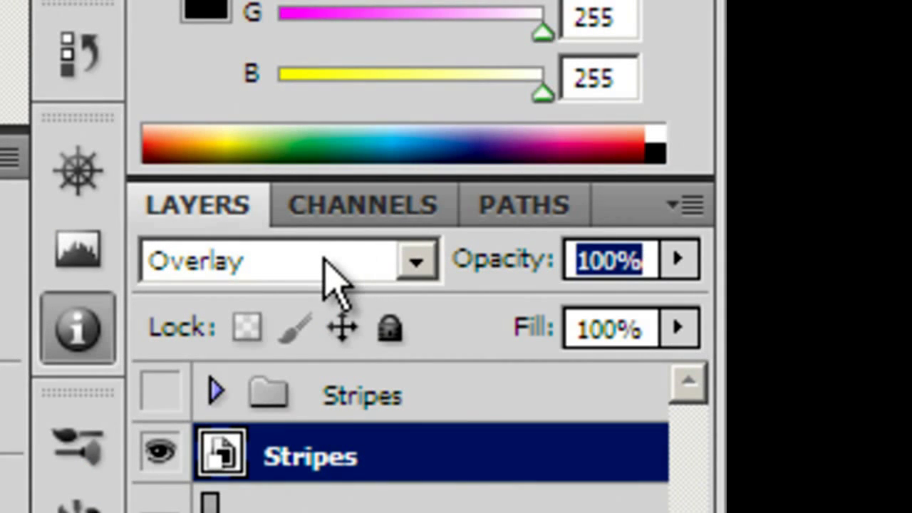
pyautogui.write('20')
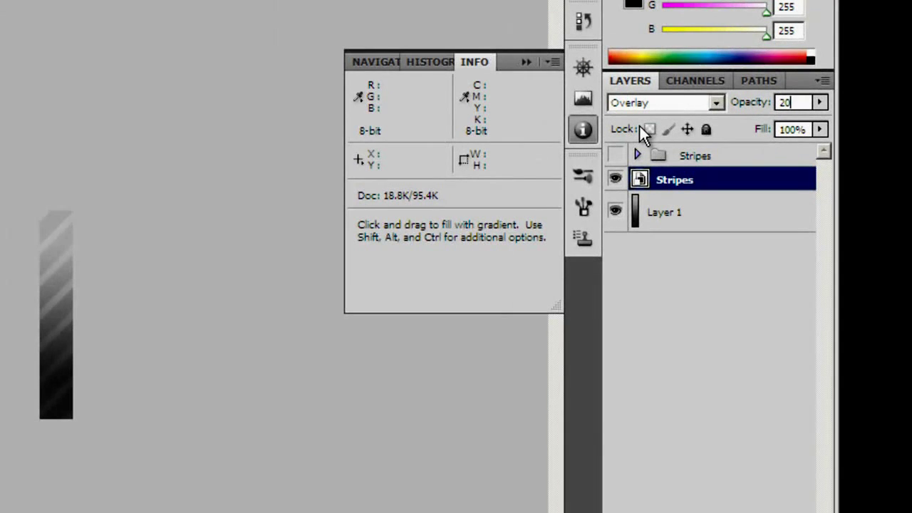
# - Try 30% and 25% opacity on the Stripes smart object and go back to 20%
pyautogui.press('BackSpace')
pyautogui.press('BackSpace')
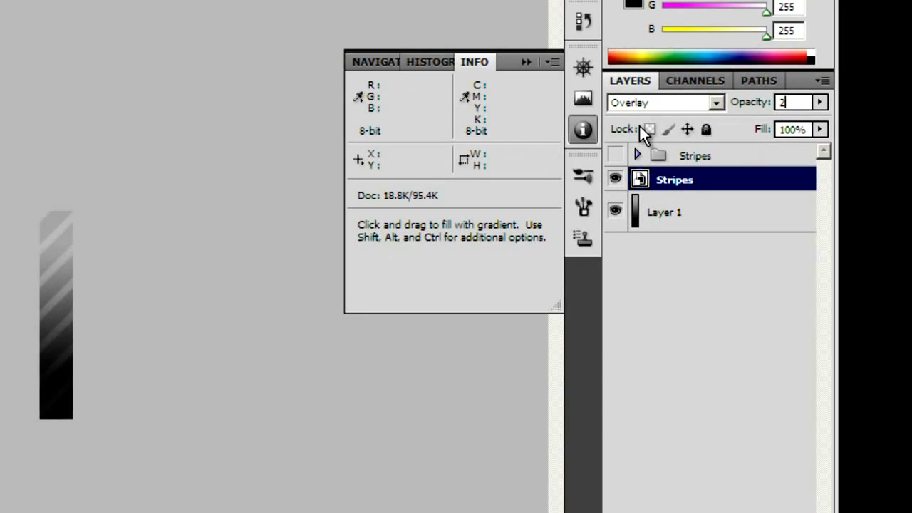
pyautogui.write('30')
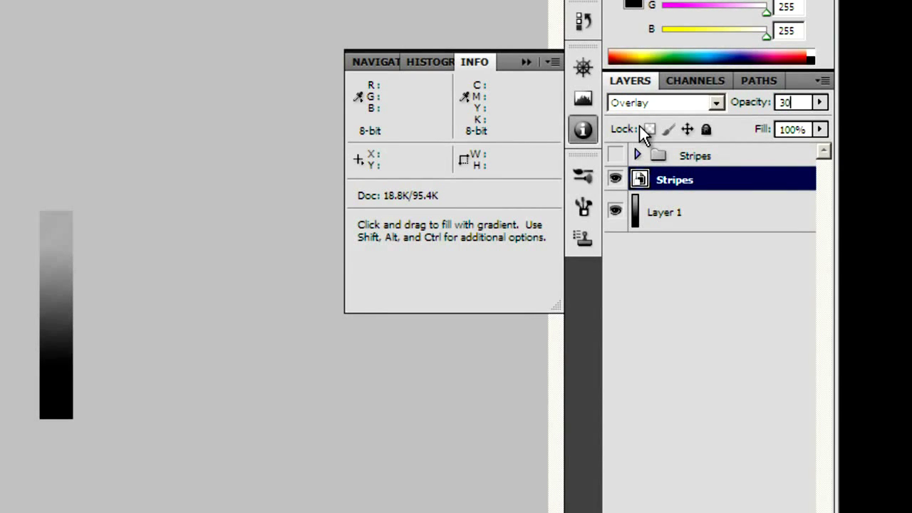
pyautogui.press('Return')
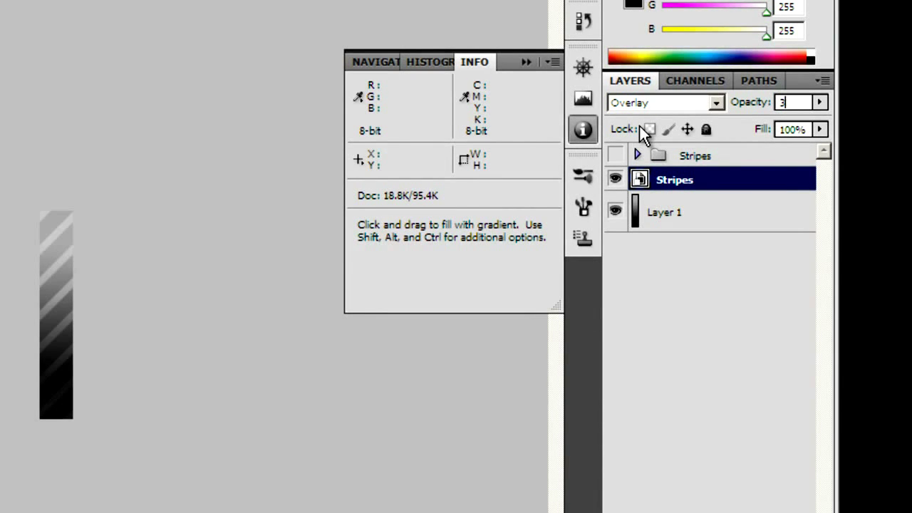
pyautogui.press('BackSpace')
pyautogui.write('25')
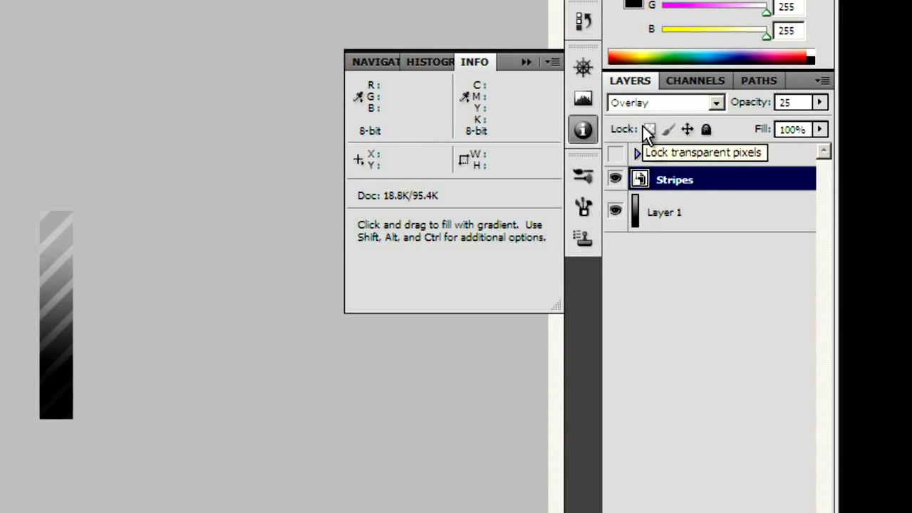
pyautogui.press('BackSpace')
pyautogui.write('0')
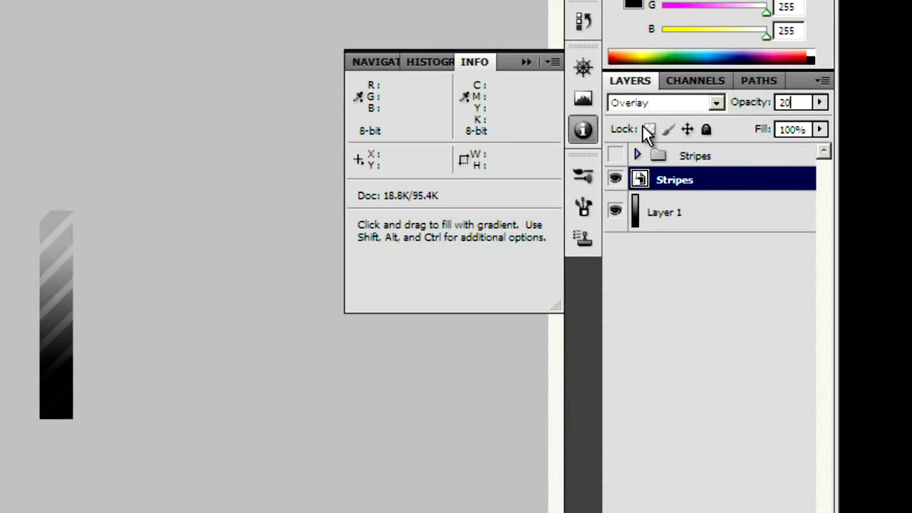
pyautogui.press('Return')
# - Add a new layer above the Stripes smart object and name it Stripe Fade
pyautogui.click(774, 497)
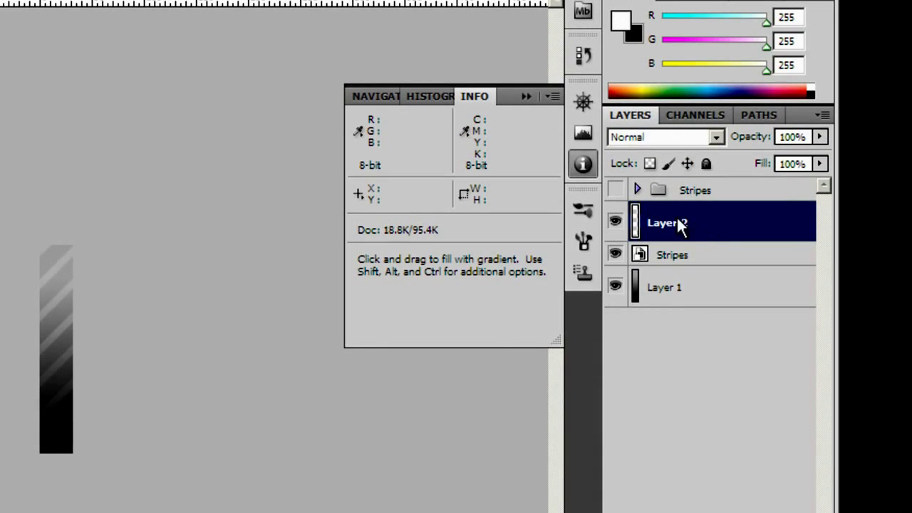
pyautogui.rightClick(677, 222)
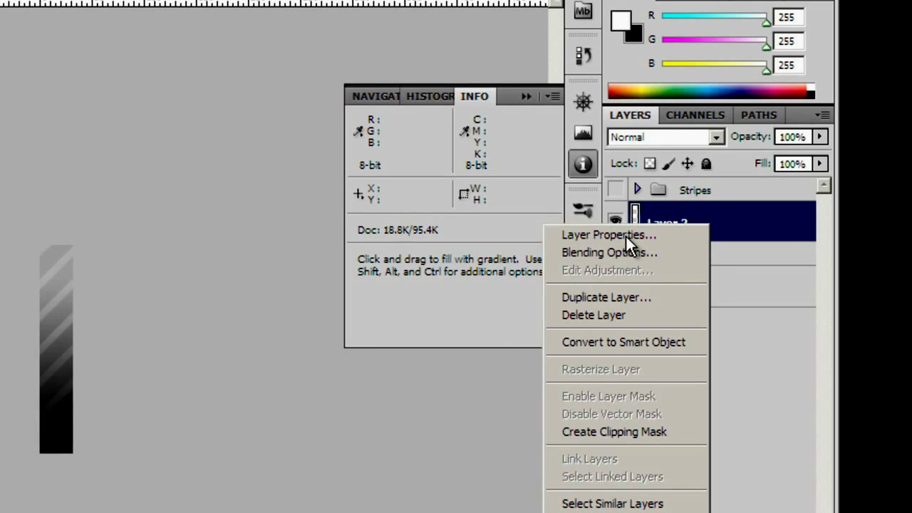
pyautogui.click(626, 235)
pyautogui.write('S')
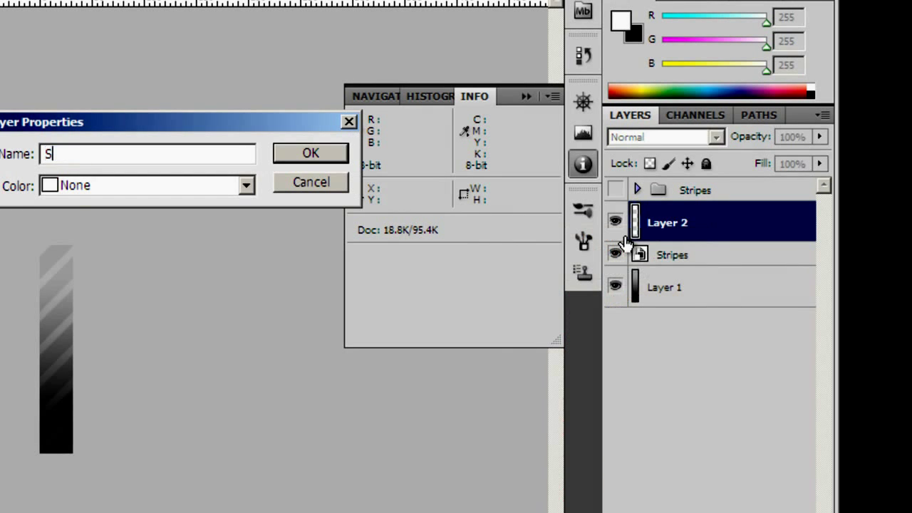
pyautogui.write('tripe Fade')
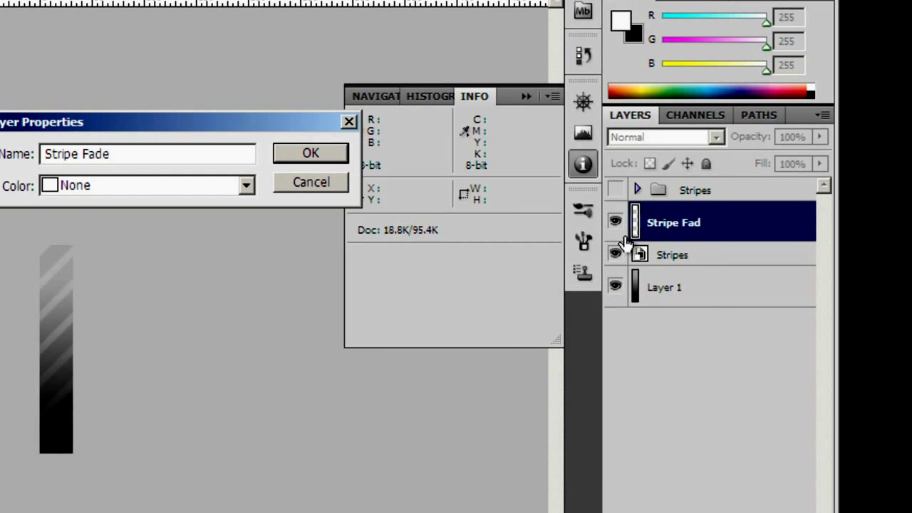
pyautogui.press('Return')
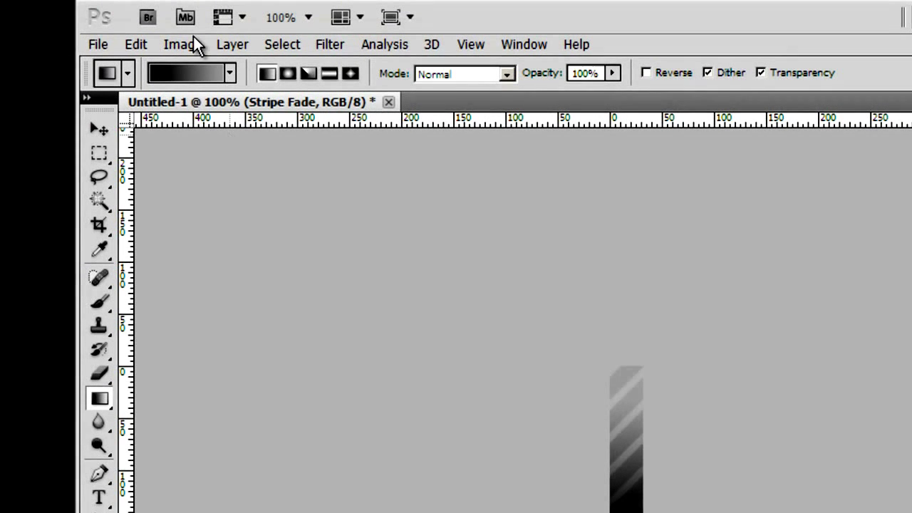
# - Edit the dark-to-grey gradient by setting the opacity stop at its grey end to 0%
pyautogui.click(200, 69)
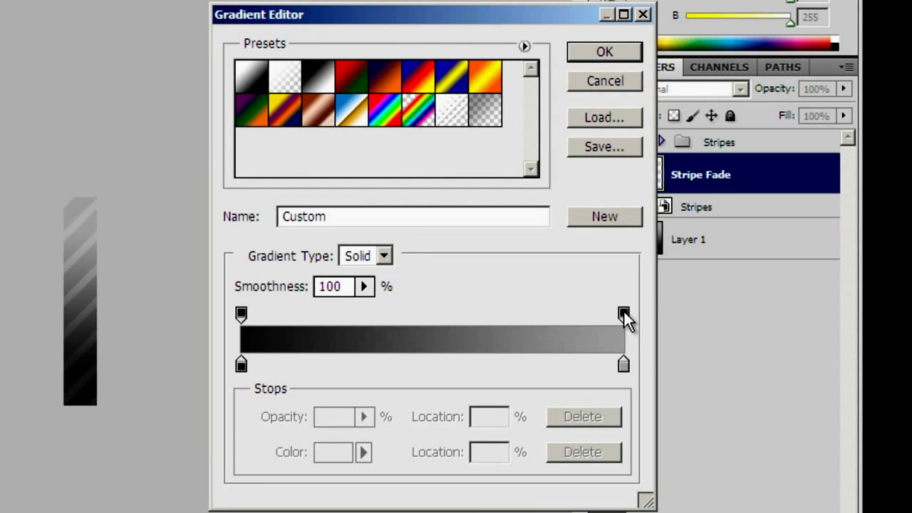
pyautogui.click(624, 315)
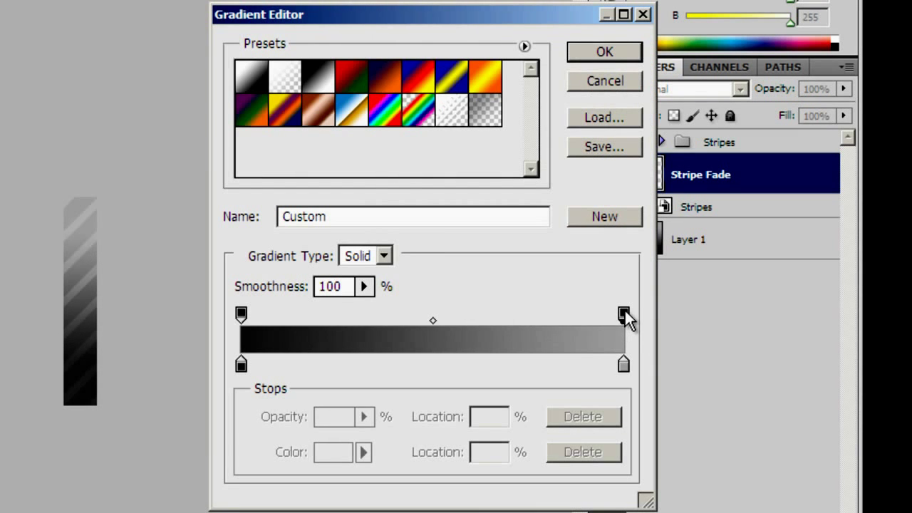
pyautogui.click(364, 416)
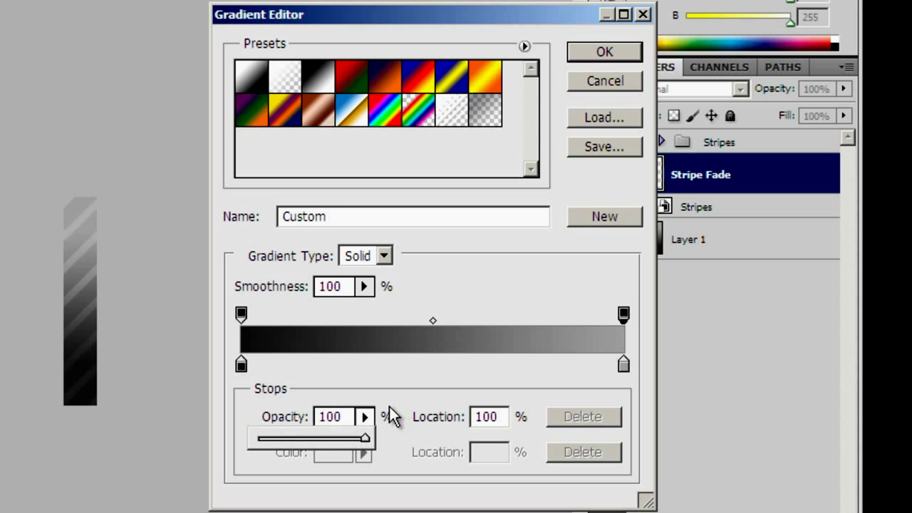
pyautogui.click(354, 439)
pyautogui.moveTo(246, 448); pyautogui.dragTo(253, 444)
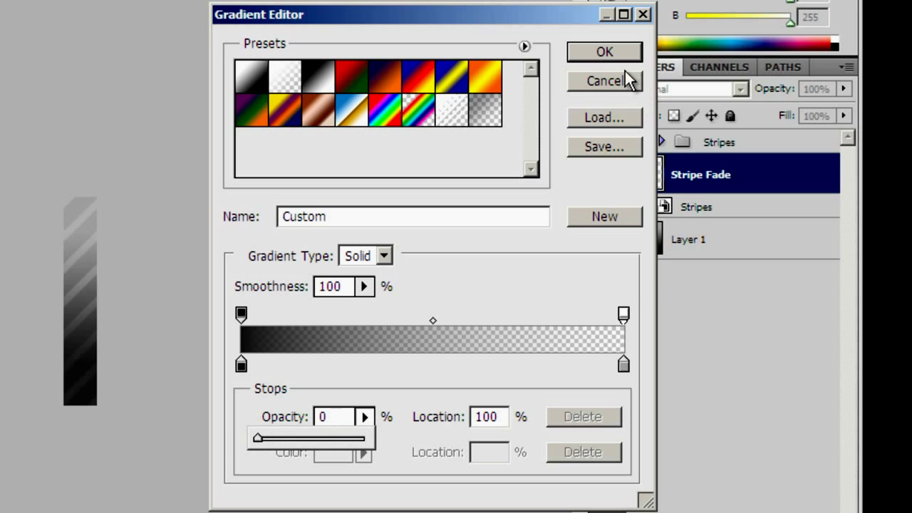
pyautogui.click(616, 52)
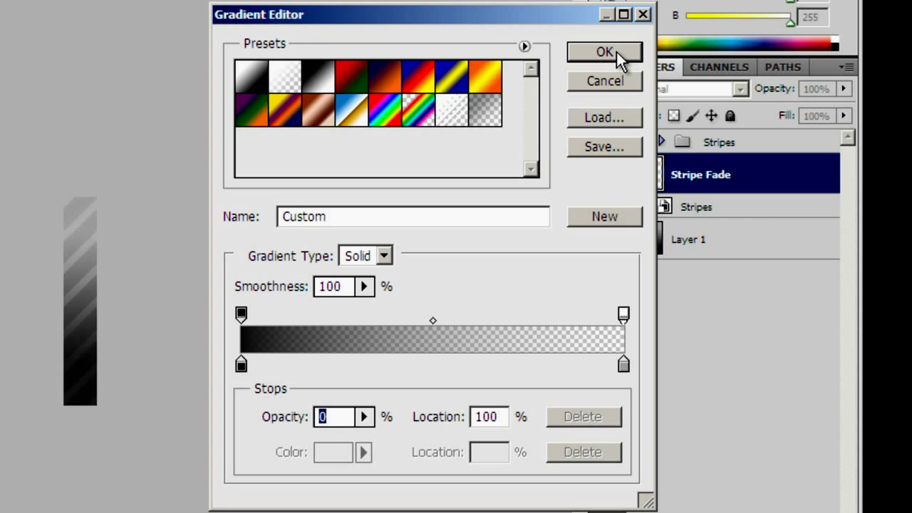
pyautogui.click(605, 52)
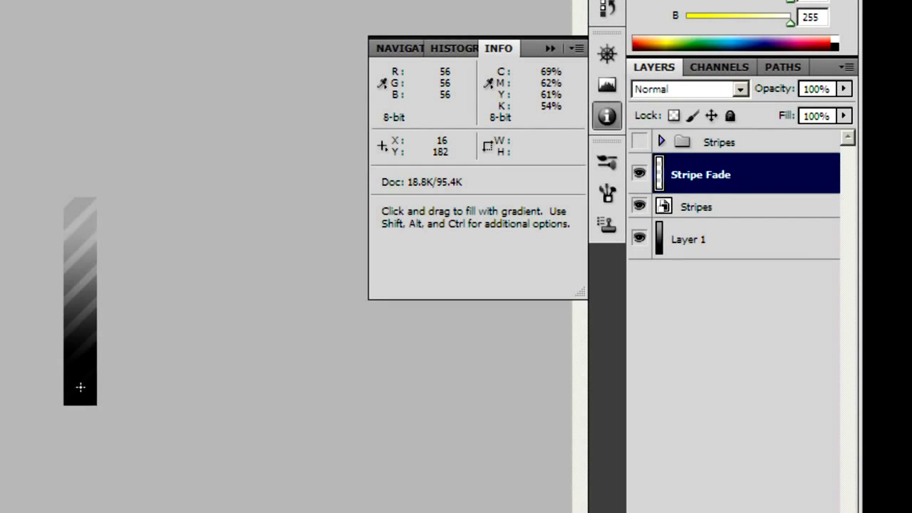
# - Try fade gradients of different lengths upward on the Stripe Fade layer and undo each one
pyautogui.moveTo(79, 387); pyautogui.dragTo(80, 287)
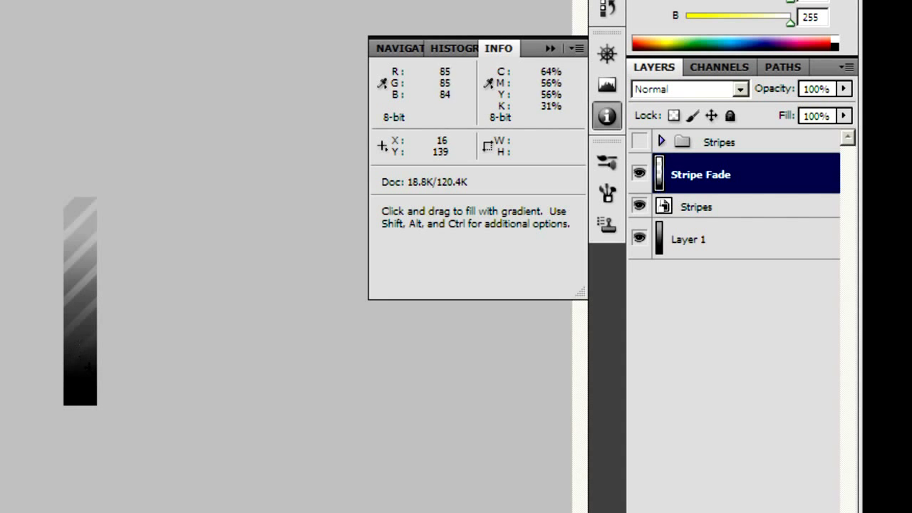
pyautogui.press('v')
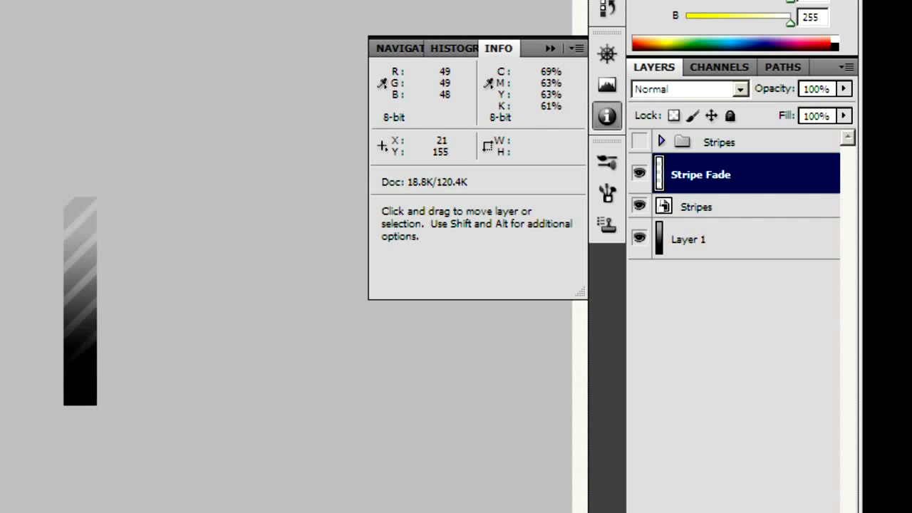
pyautogui.press('g')
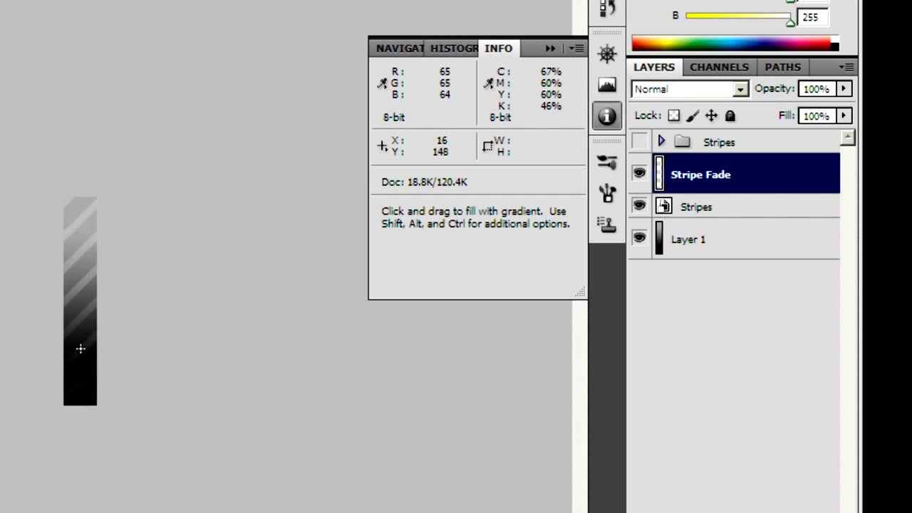
pyautogui.moveTo(82, 340); pyautogui.dragTo(68, 248)
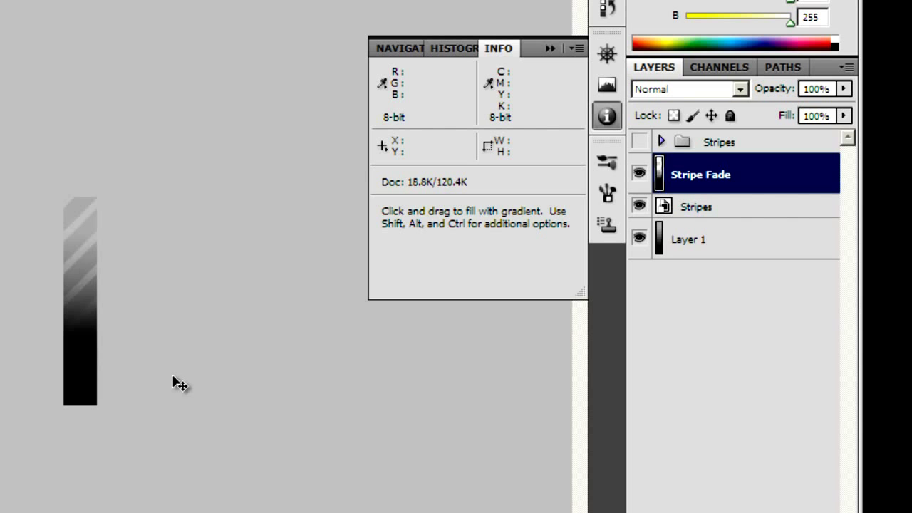
pyautogui.press('v')
pyautogui.press('g')
pyautogui.hotkey('ctrl', 'z')
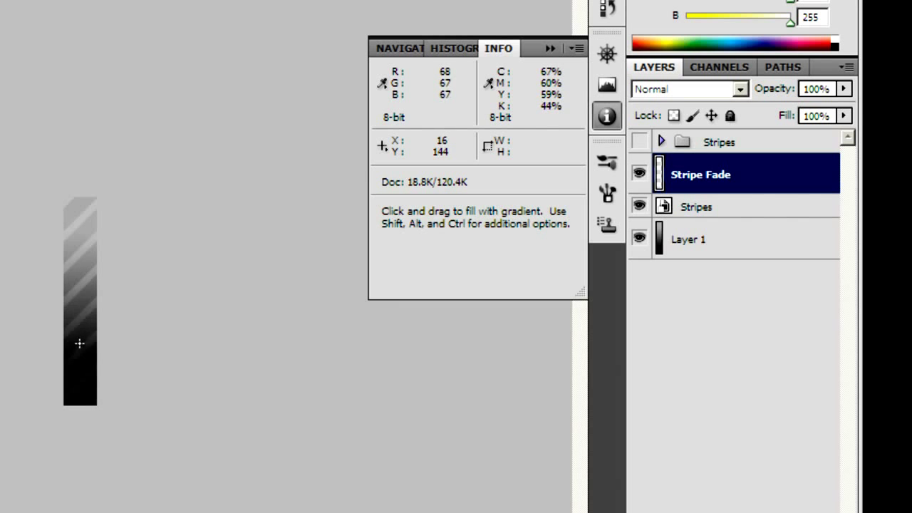
pyautogui.moveTo(78, 332); pyautogui.dragTo(95, 177)
pyautogui.press('ctrl')
pyautogui.press('g')
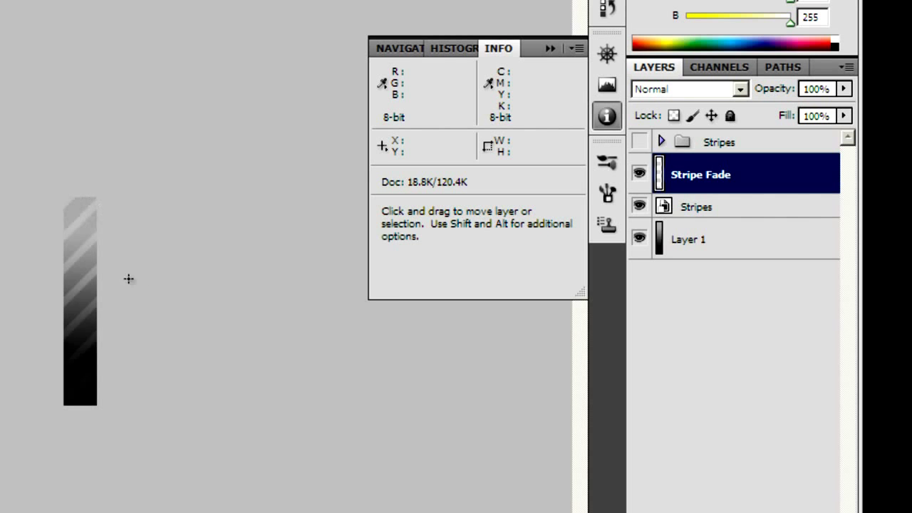
# - Fill the Stripe Fade layer with the fading gradient from the lower part of the strip up to near its top edge
pyautogui.moveTo(78, 358); pyautogui.dragTo(76, 205)
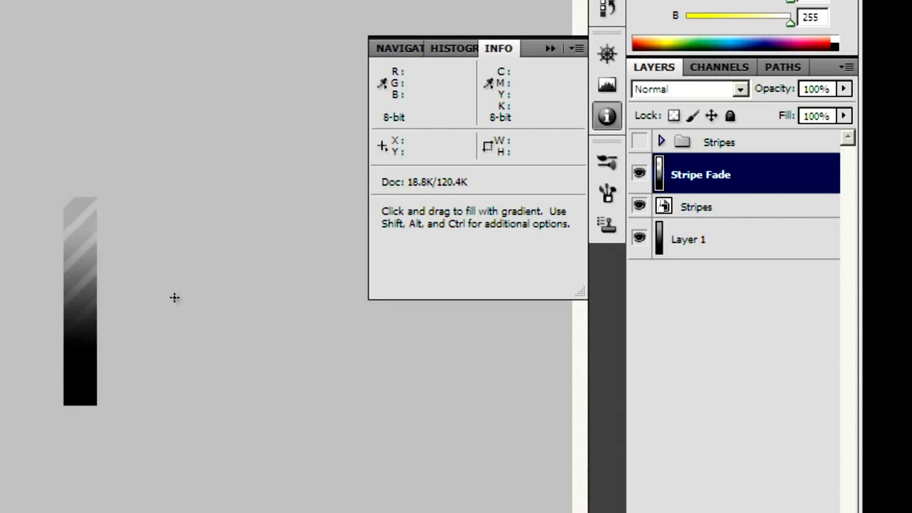
pyautogui.press('v')
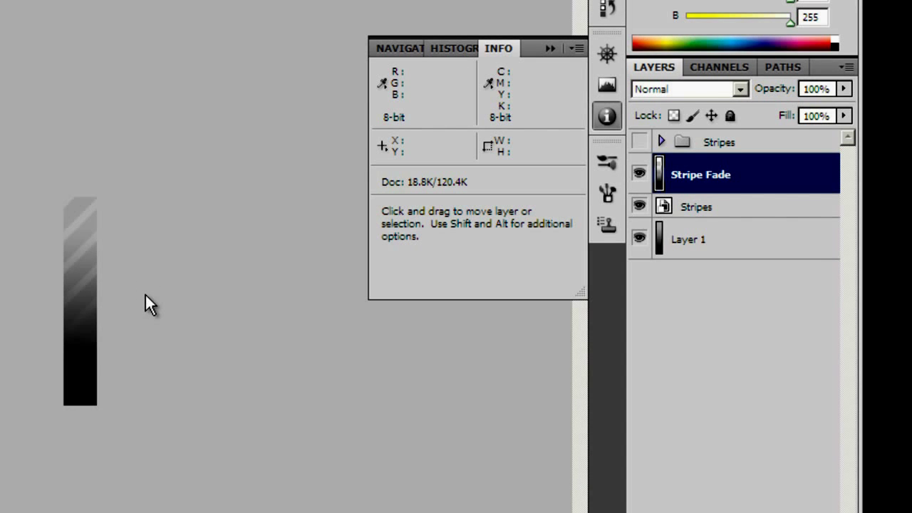
# - Save the document as backgroundimage.psd in the pswebpaige website folder, replacing the existing file and keeping Maximize Compatibility on
pyautogui.hotkey('ctrl', 's')
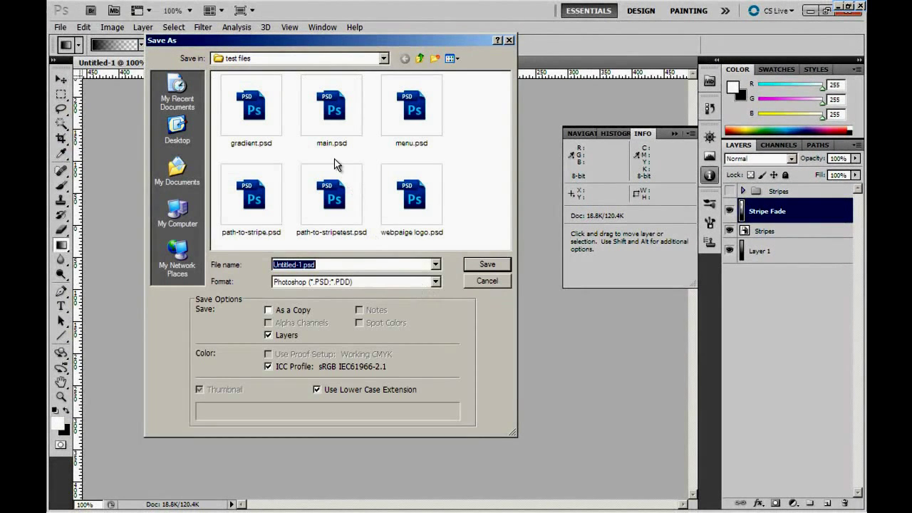
pyautogui.click(420, 58)
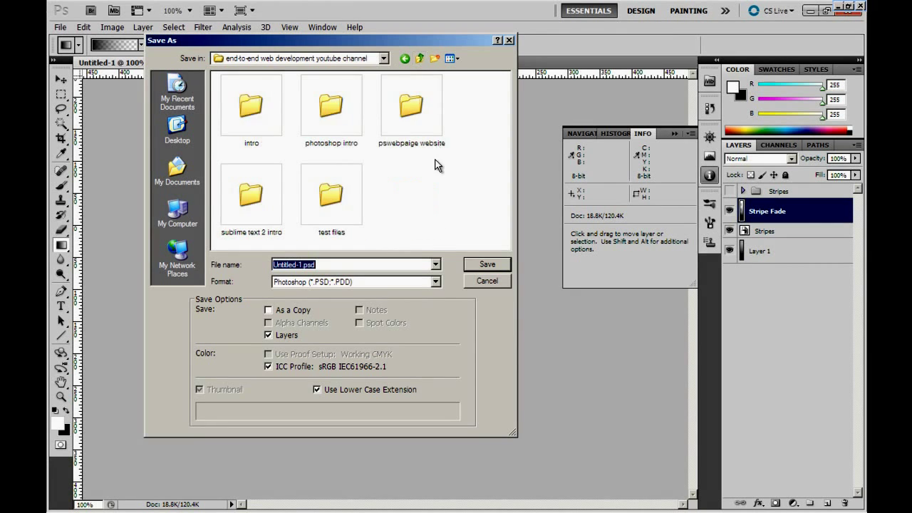
pyautogui.doubleClick(354, 197)
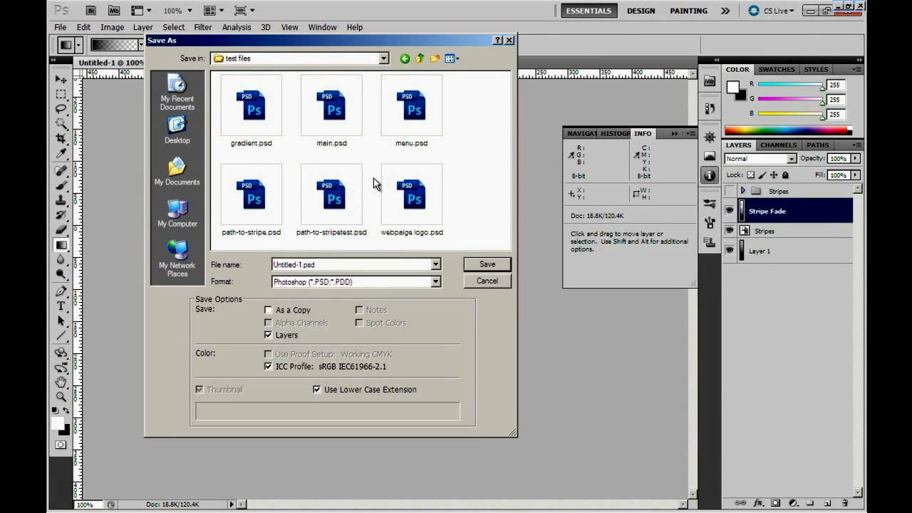
pyautogui.click(418, 59)
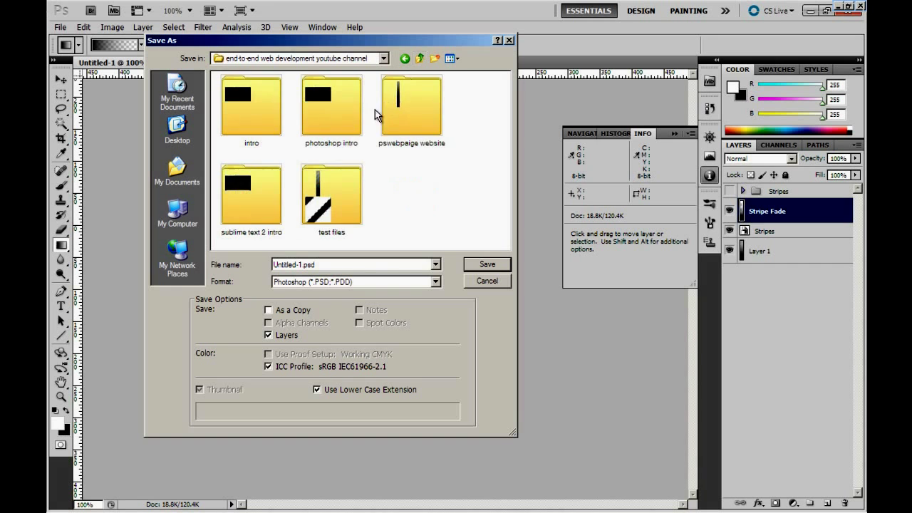
pyautogui.doubleClick(402, 119)
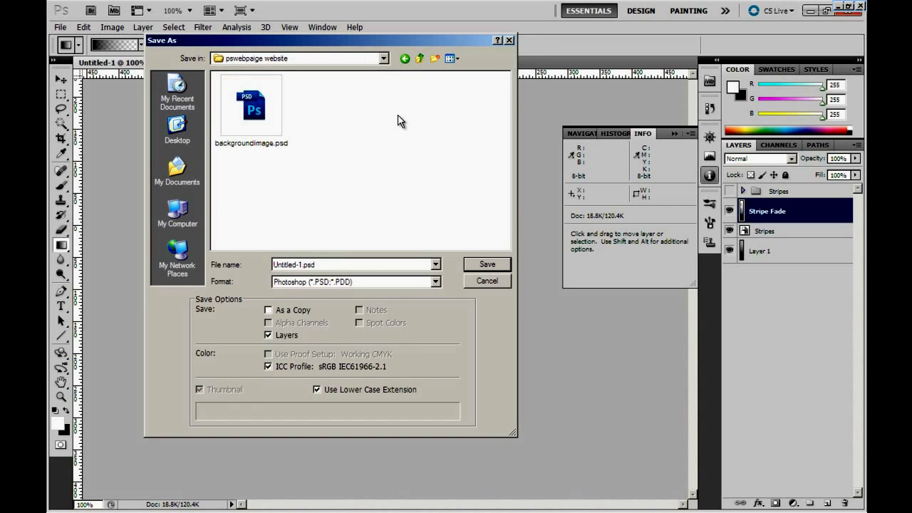
pyautogui.click(278, 126)
pyautogui.click(476, 266)
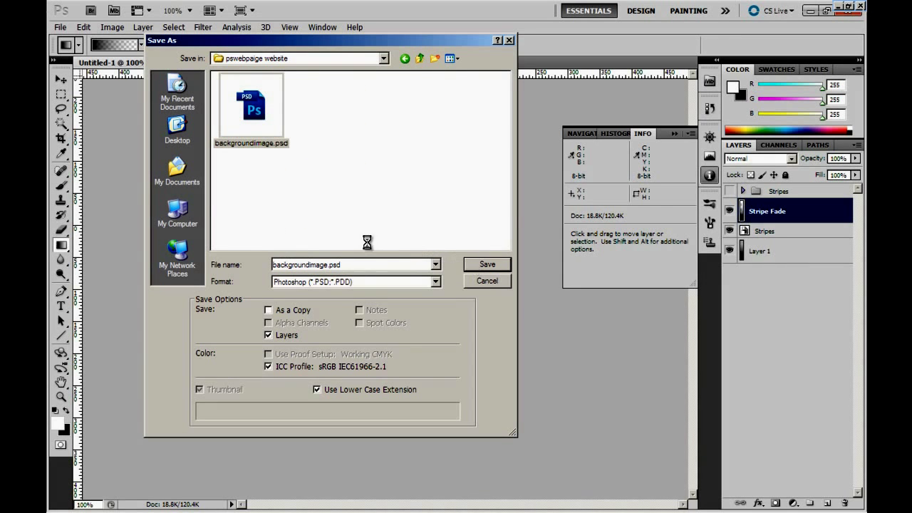
pyautogui.click(421, 201)
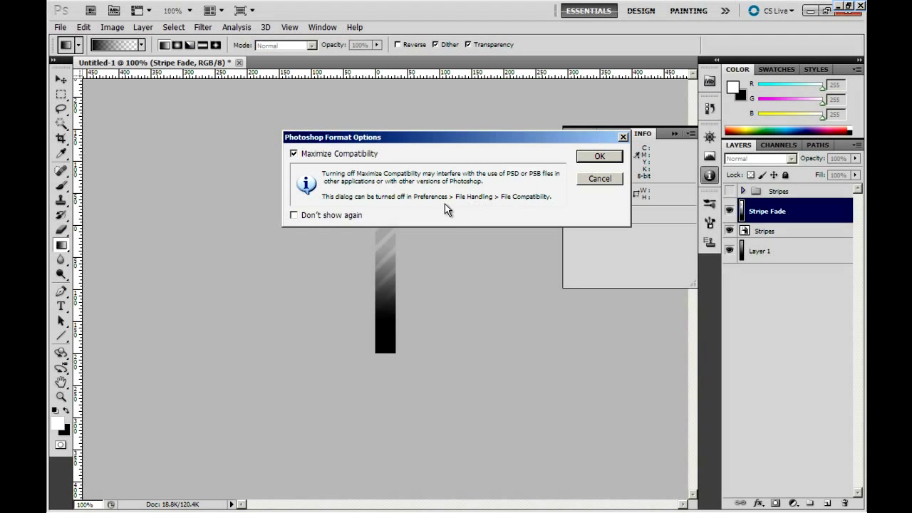
pyautogui.click(612, 158)
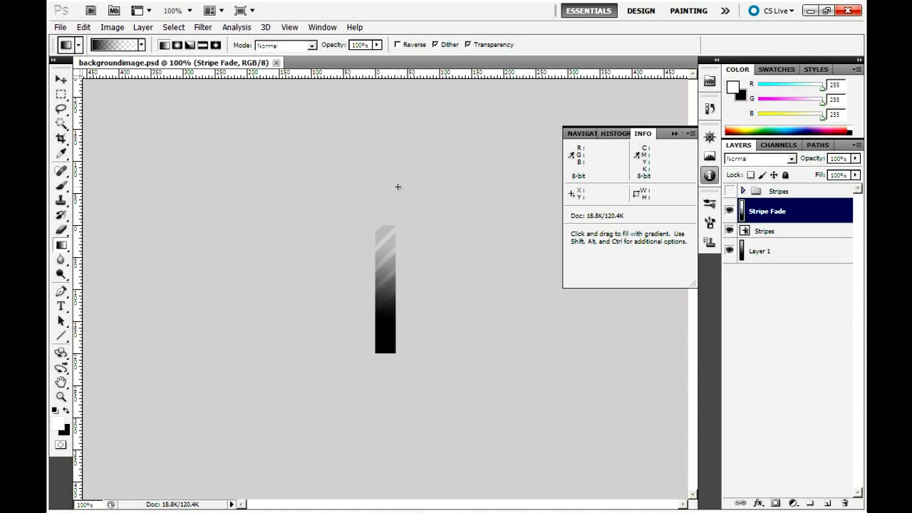
# - Start a Save for Web & Devices export as PNG-24 with Transparency and Interlaced enabled
pyautogui.press('ctrl')
pyautogui.hotkey('alt', 'shift')
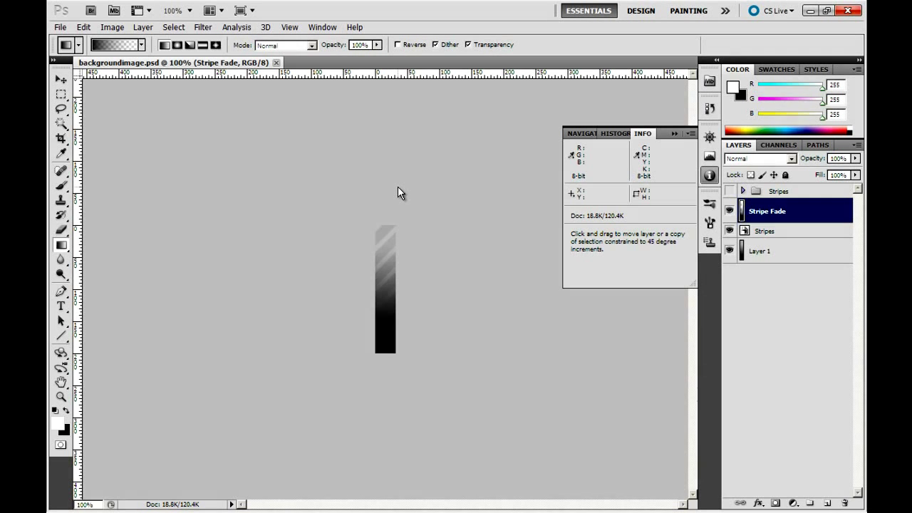
pyautogui.hotkey('ctrl', 'alt', 'shift', 's')
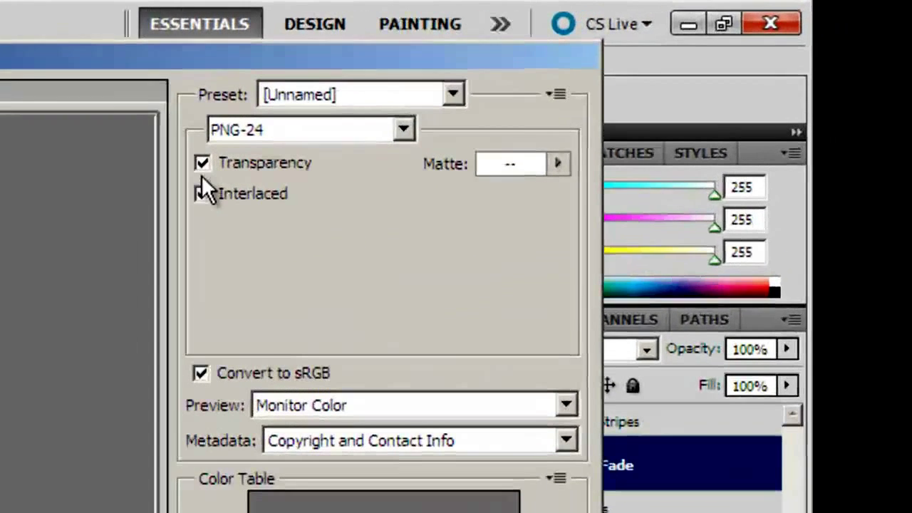
pyautogui.click(202, 193)
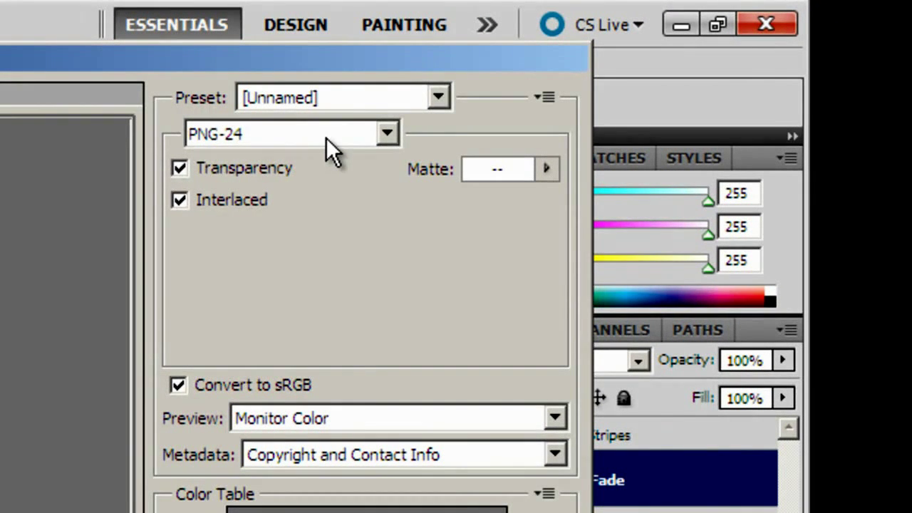
pyautogui.click(336, 133)
pyautogui.click(286, 212)
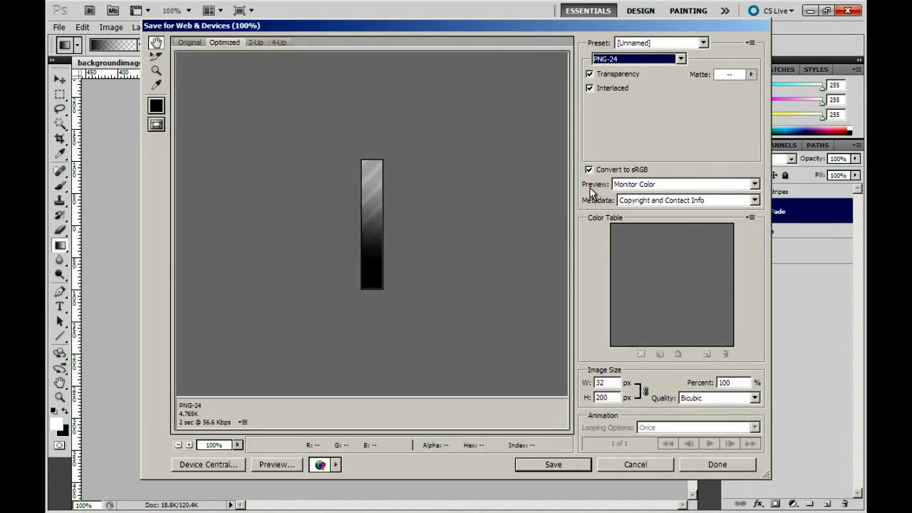
# - Save the optimized image as backgroundimage.png in the pswebpaige website folder, replacing the existing file
pyautogui.click(547, 459)
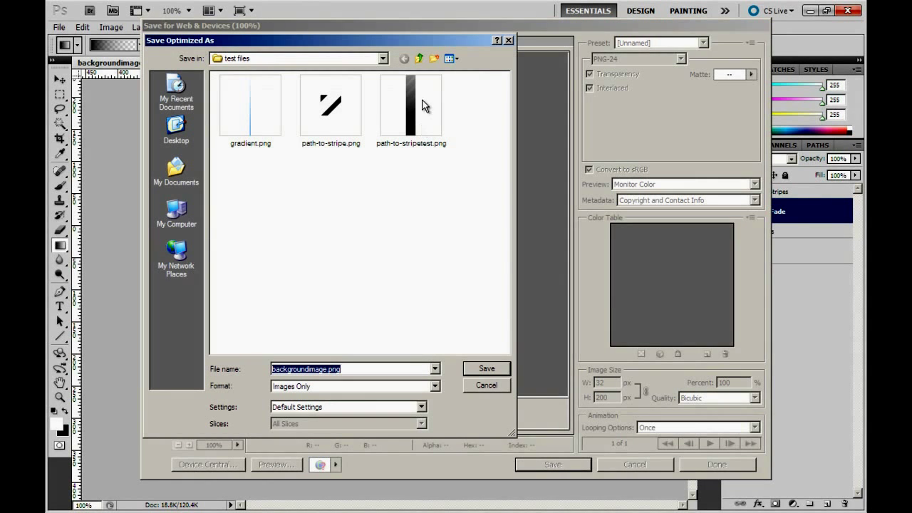
pyautogui.click(419, 58)
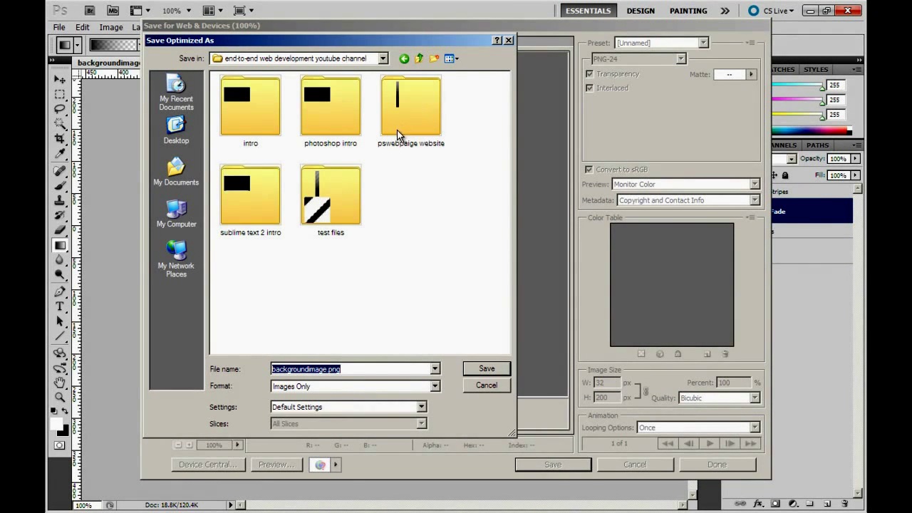
pyautogui.doubleClick(350, 178)
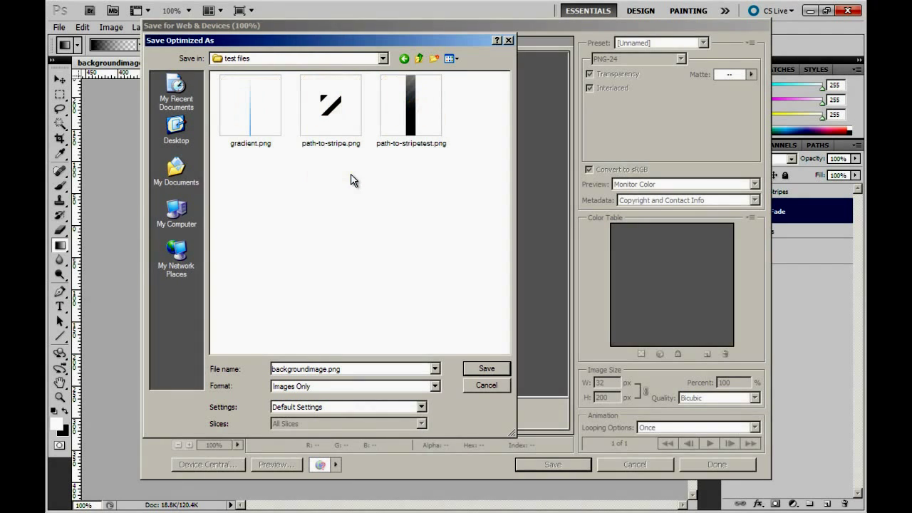
pyautogui.click(419, 59)
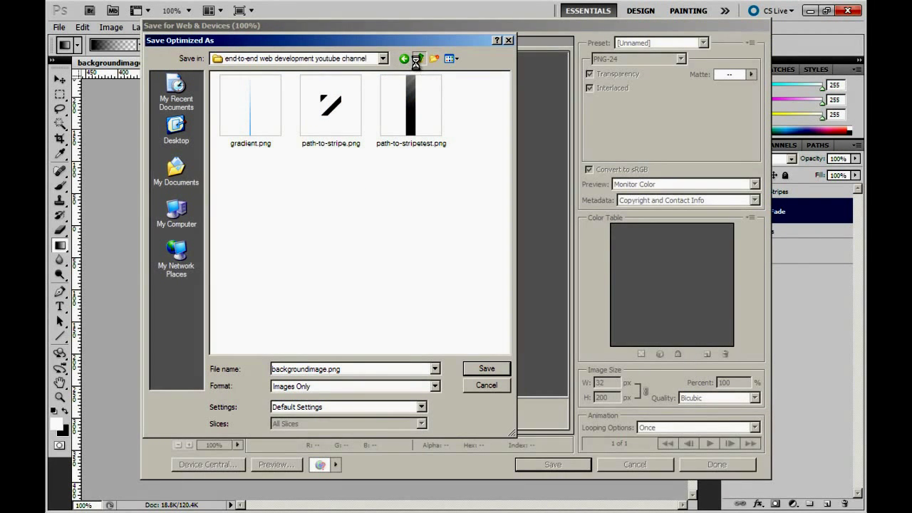
pyautogui.doubleClick(405, 111)
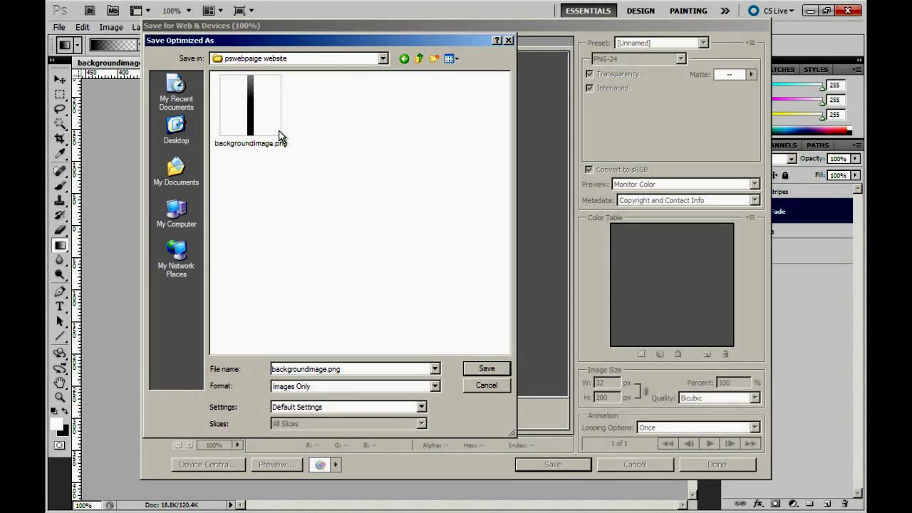
pyautogui.click(278, 136)
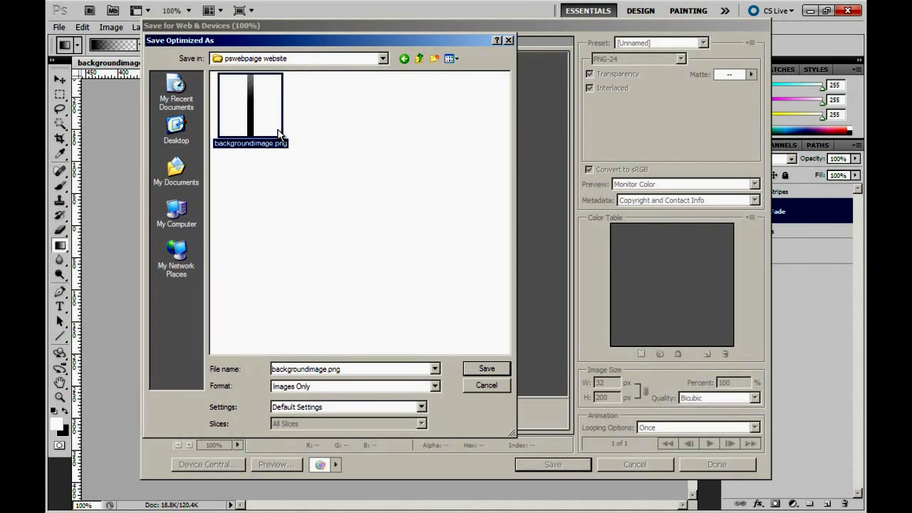
pyautogui.click(487, 369)
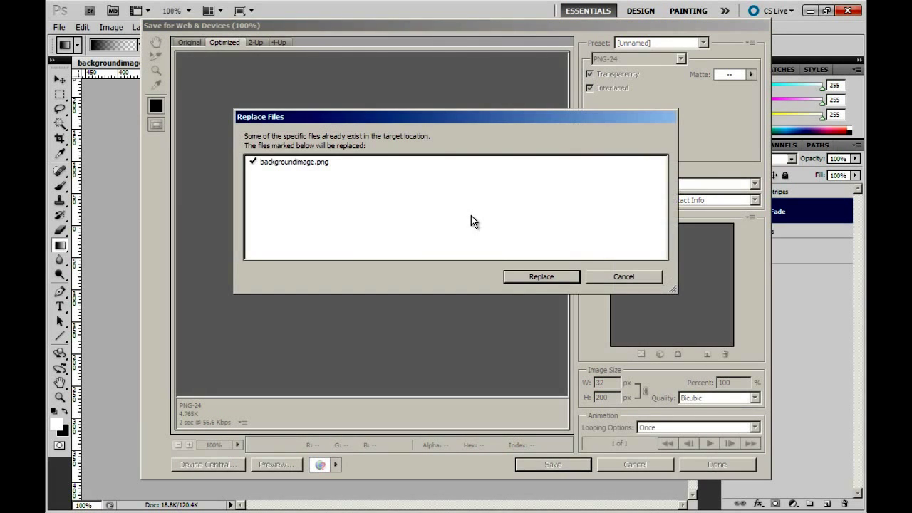
pyautogui.click(540, 276)
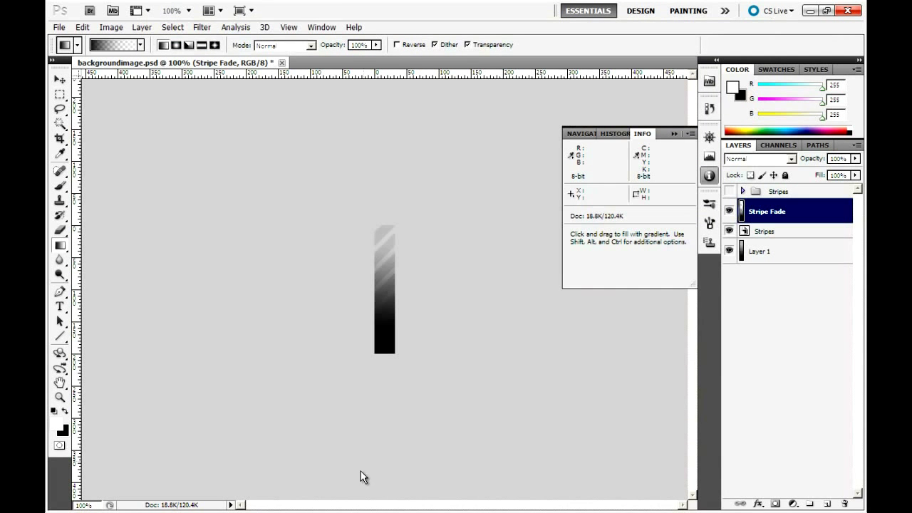
# - Switch to the web browser to examine the page with the repeating striped background
pyautogui.click(360, 505)
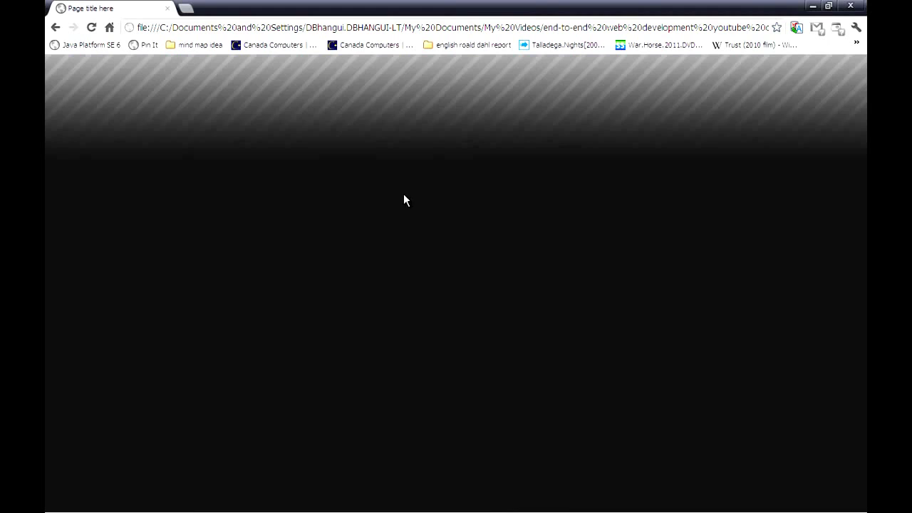
# - Reload the web page to examine the repeating striped background and compare it with the source image in Photoshop
pyautogui.press('F5')
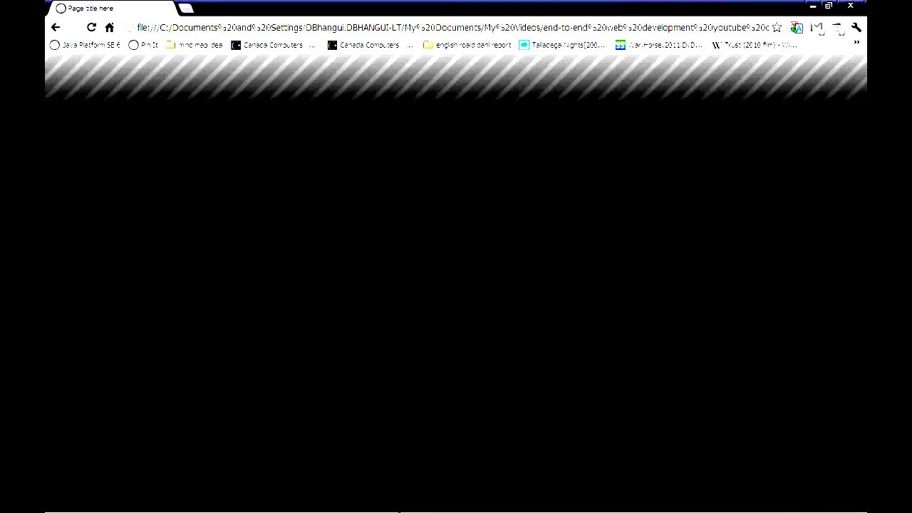
pyautogui.moveTo(403, 512)
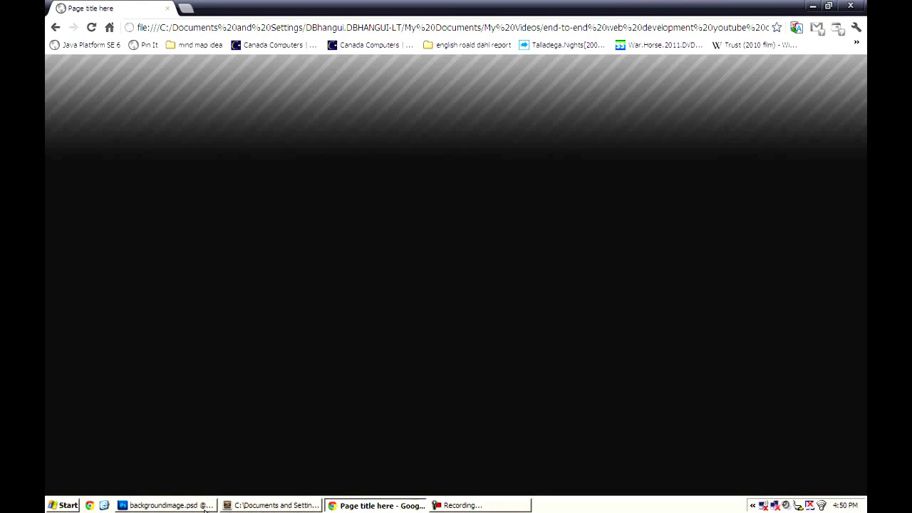
pyautogui.click(165, 505)
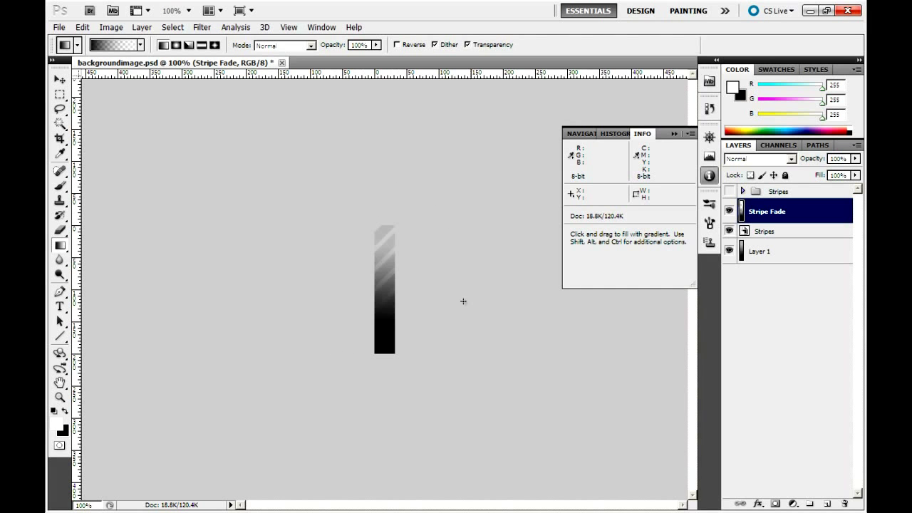
pyautogui.moveTo(382, 511)
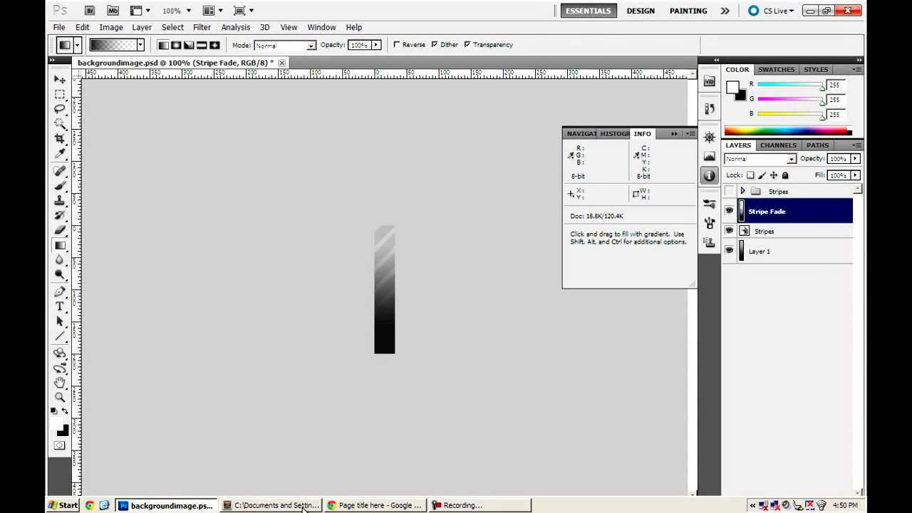
pyautogui.click(355, 506)
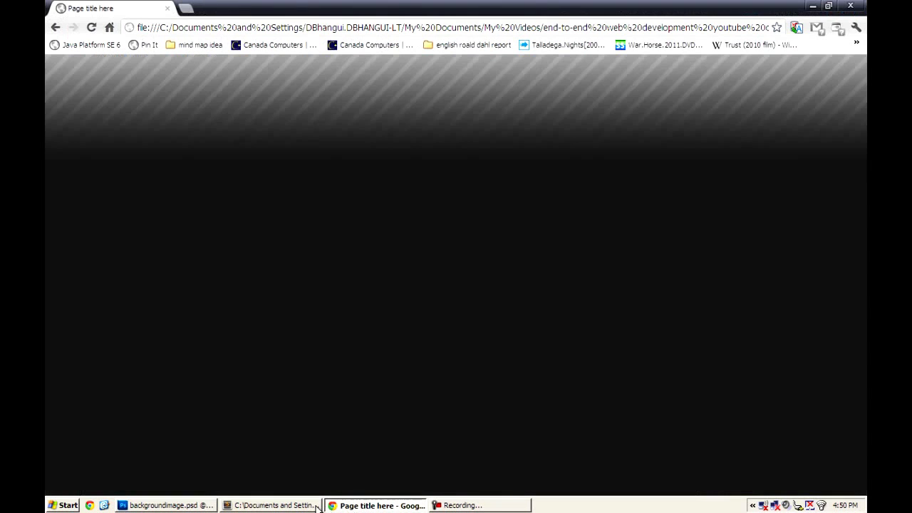
# - Switch to the code editor, remove the stray space after repeat-x in the body rule, and place the cursor in the background-image path
pyautogui.click(305, 506)
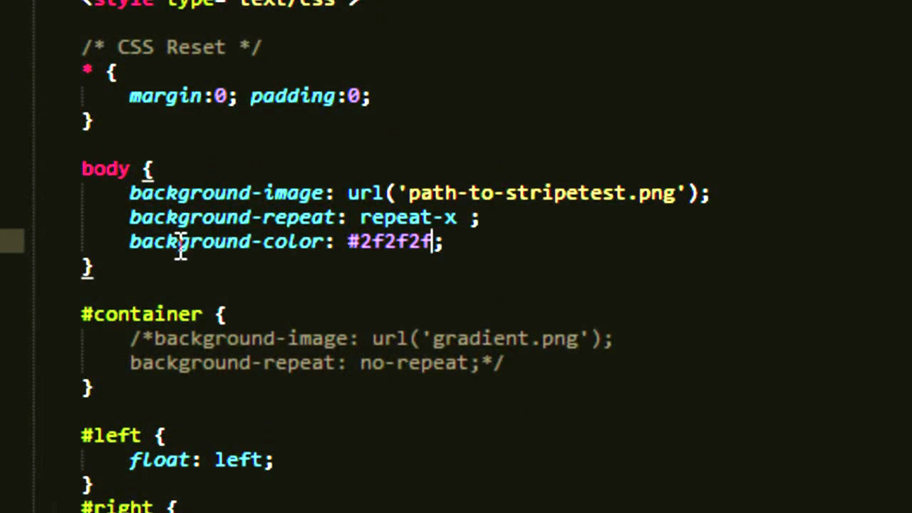
pyautogui.scroll(1, 179, 241)
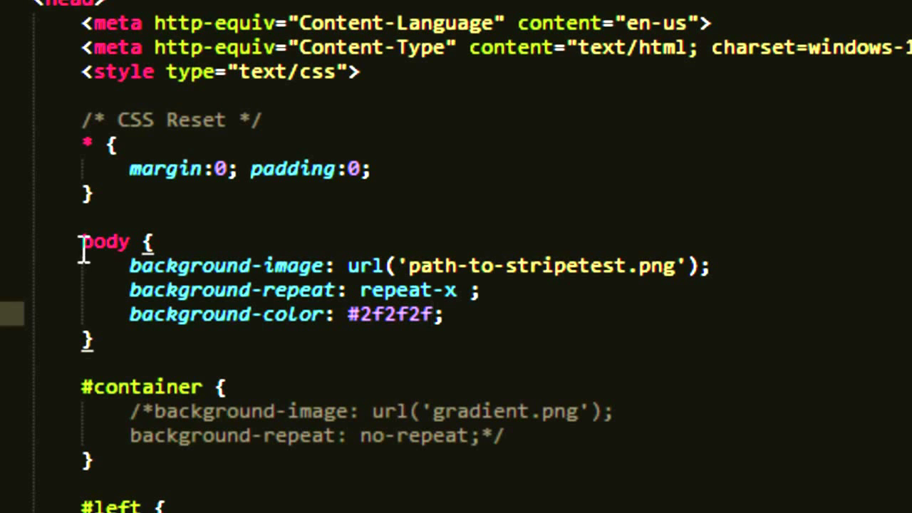
pyautogui.click(470, 291)
pyautogui.keyDown('shift'); pyautogui.click(530, 312); pyautogui.keyUp('shift')
pyautogui.hotkey('shift', 'Up')
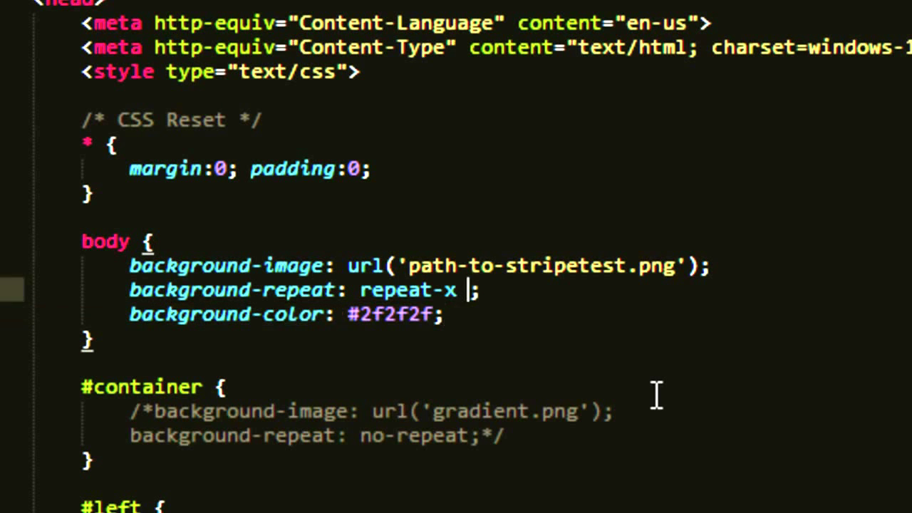
pyautogui.press('BackSpace')
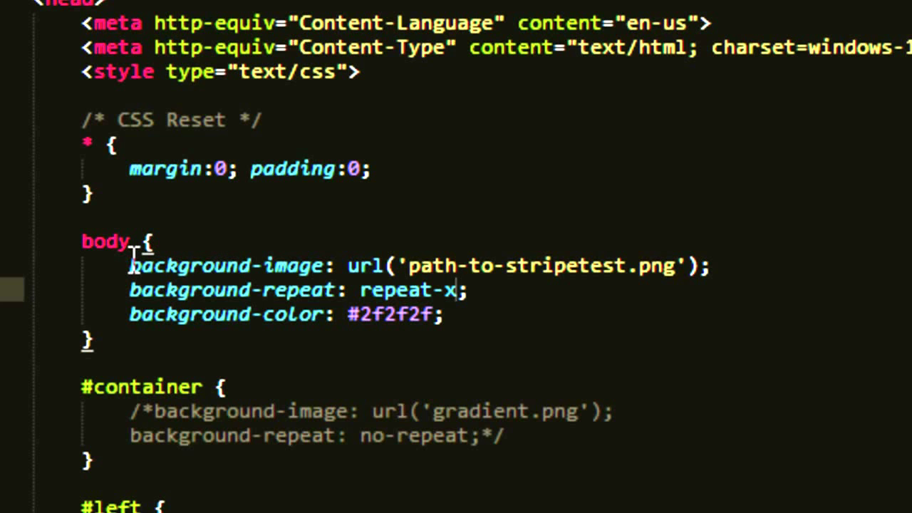
pyautogui.moveTo(131, 262); pyautogui.dragTo(471, 264)
pyautogui.click(470, 264)
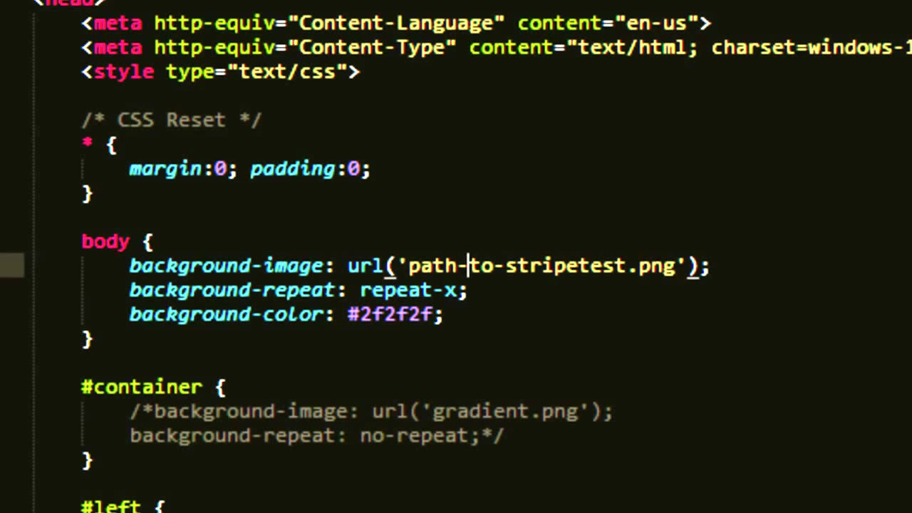